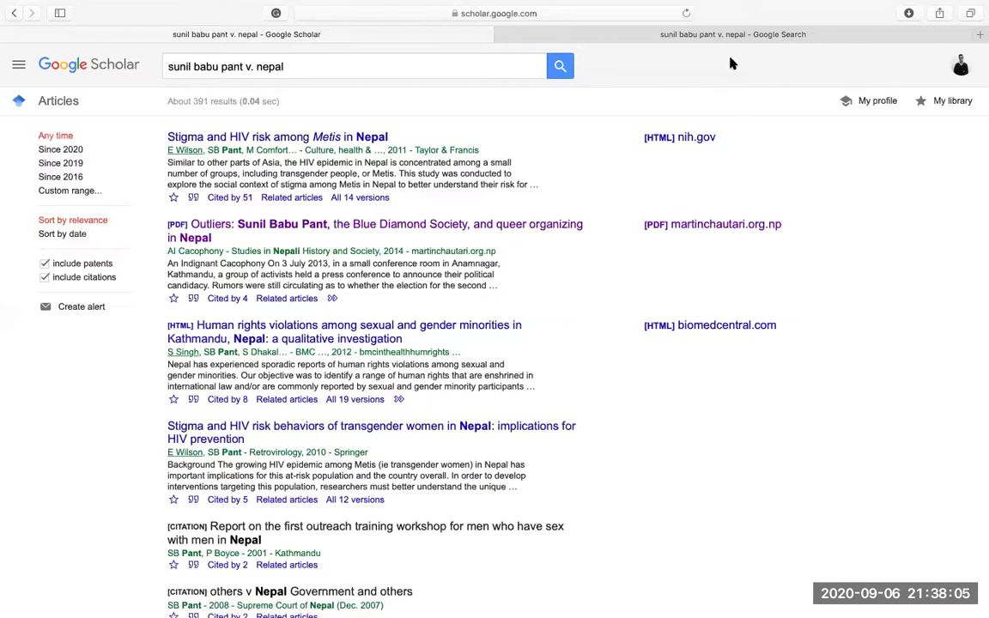
- Switch from Google Scholar to the Google web results for 'sunil babu pant v. nepal'
left_click(749, 38)
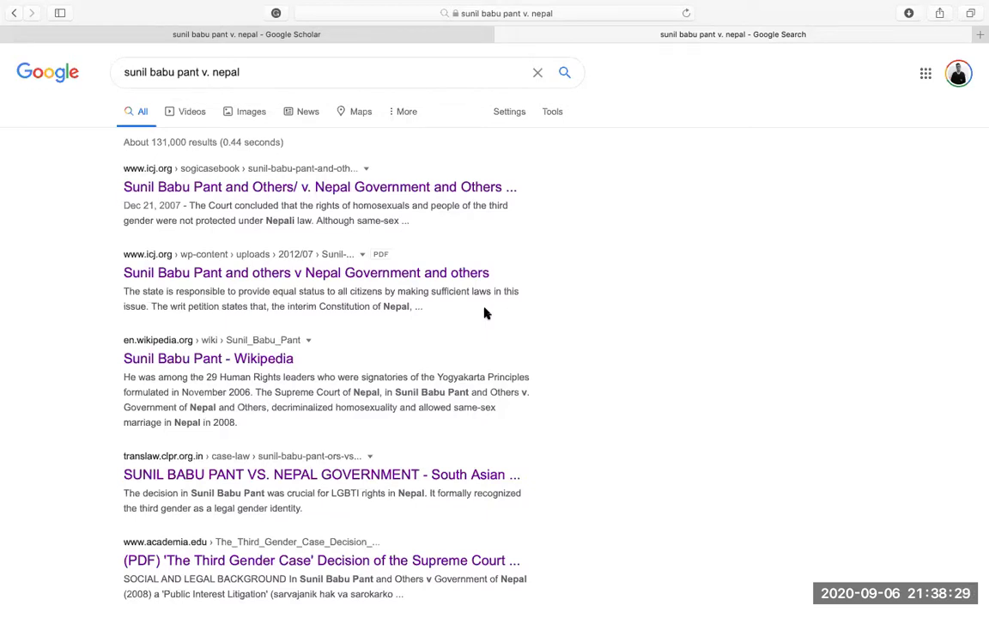
scroll(561, 273, "down", 2)
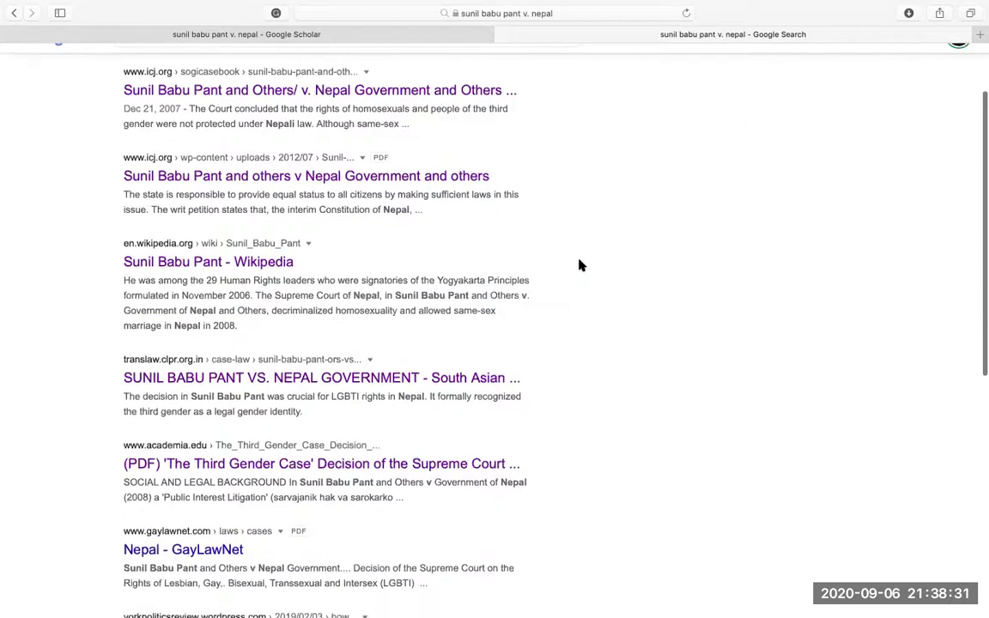
scroll(580, 267, "down", 3)
scroll(580, 266, "down", 1)
scroll(581, 266, "down", 1)
scroll(581, 266, "down", 1)
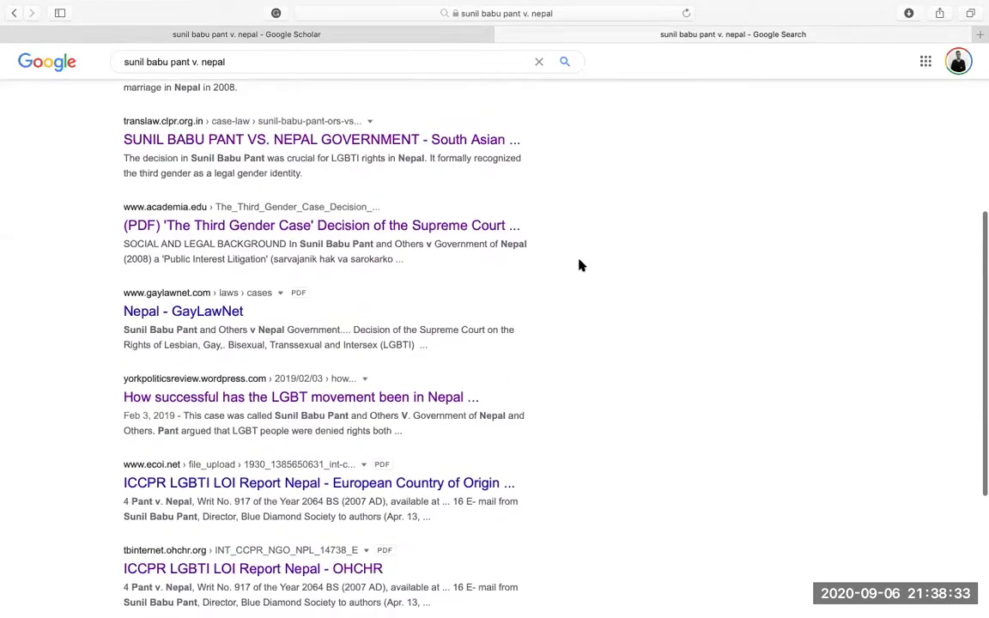
scroll(581, 266, "down", 2)
scroll(580, 266, "down", 1)
scroll(580, 266, "down", 1)
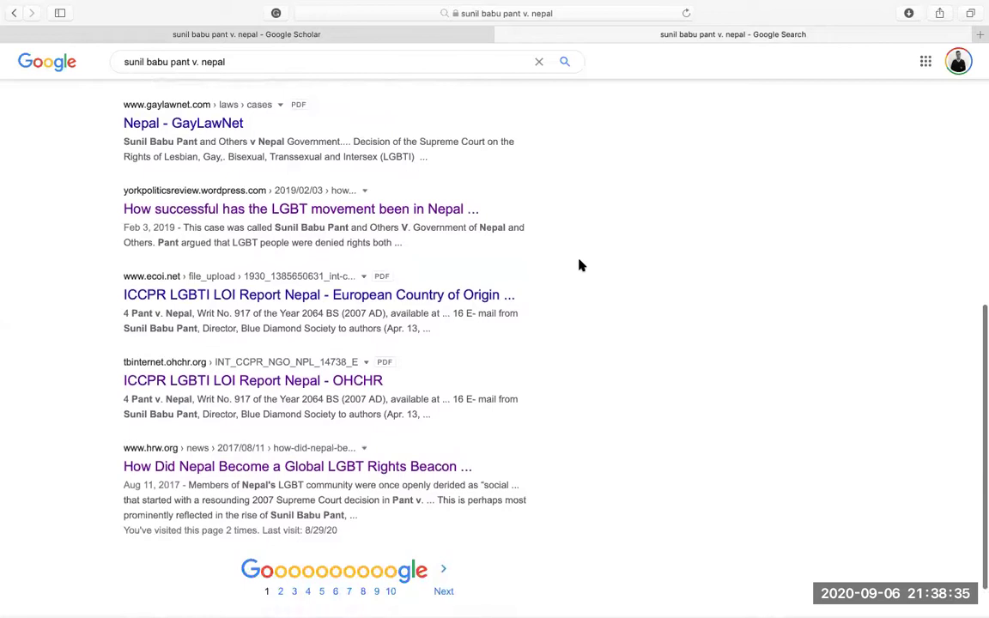
scroll(580, 267, "down", 1)
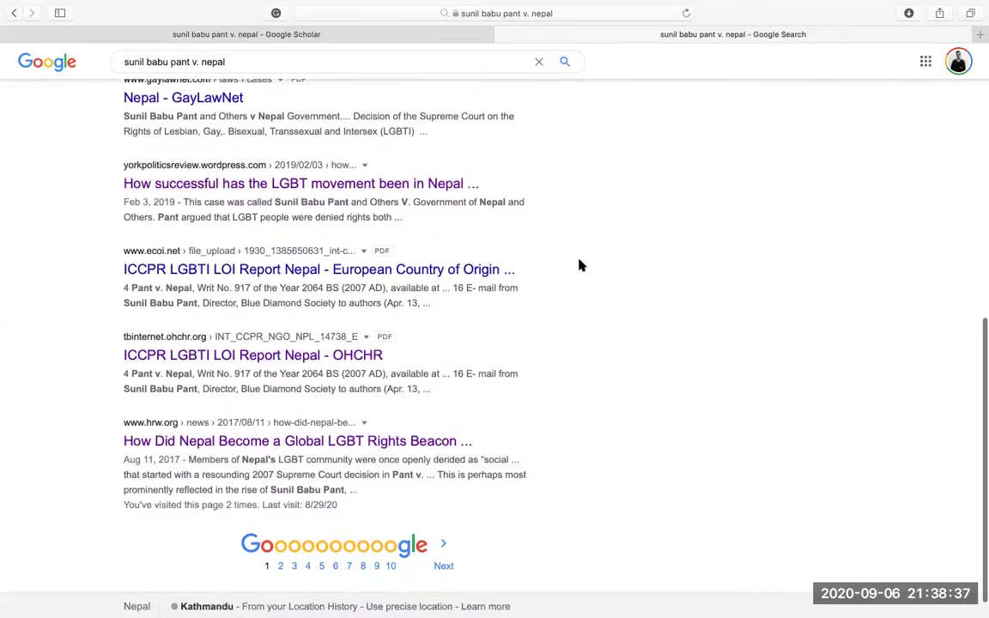
scroll(580, 266, "up", 2)
scroll(580, 266, "up", 3)
scroll(581, 266, "up", 5)
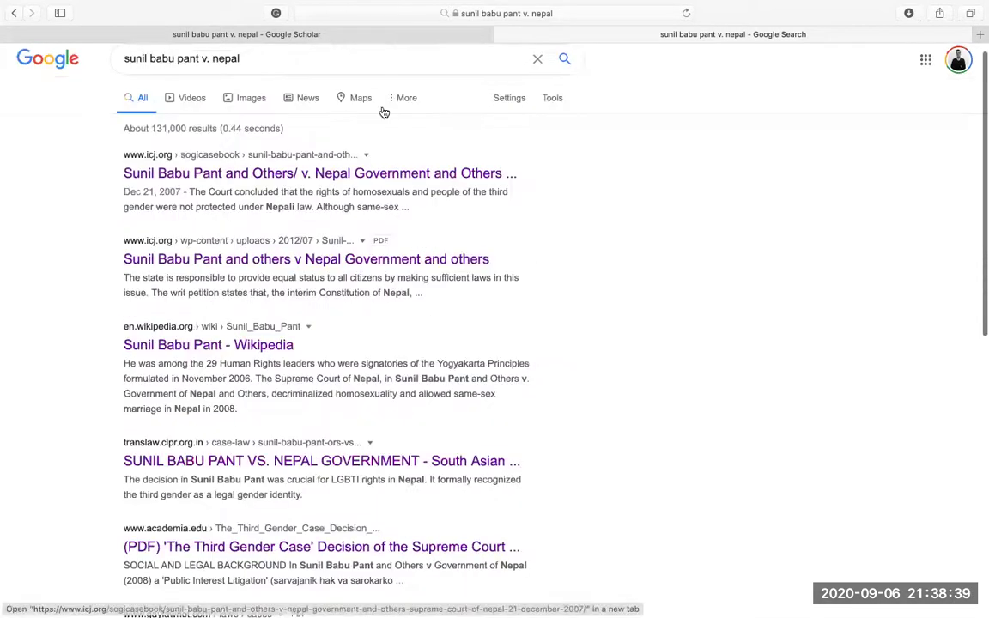
left_click(311, 60)
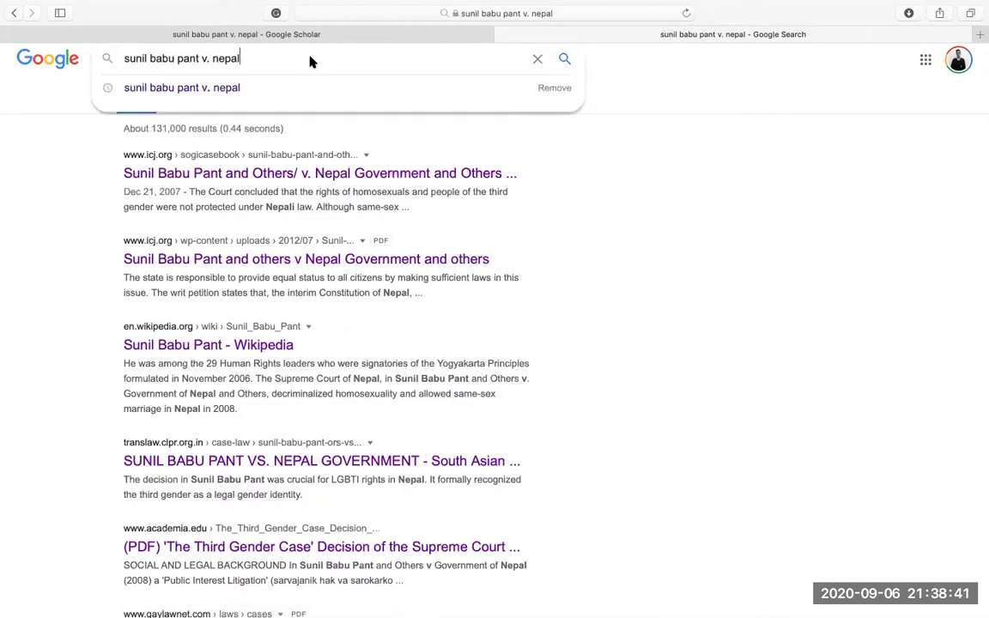
- Search for 'sunil babu pant pdf' and look through the first page of results
key("BackSpace")
key("BackSpace")
key("BackSpace")
key("BackSpace")
key("BackSpace")
key("BackSpace")
key("BackSpace")
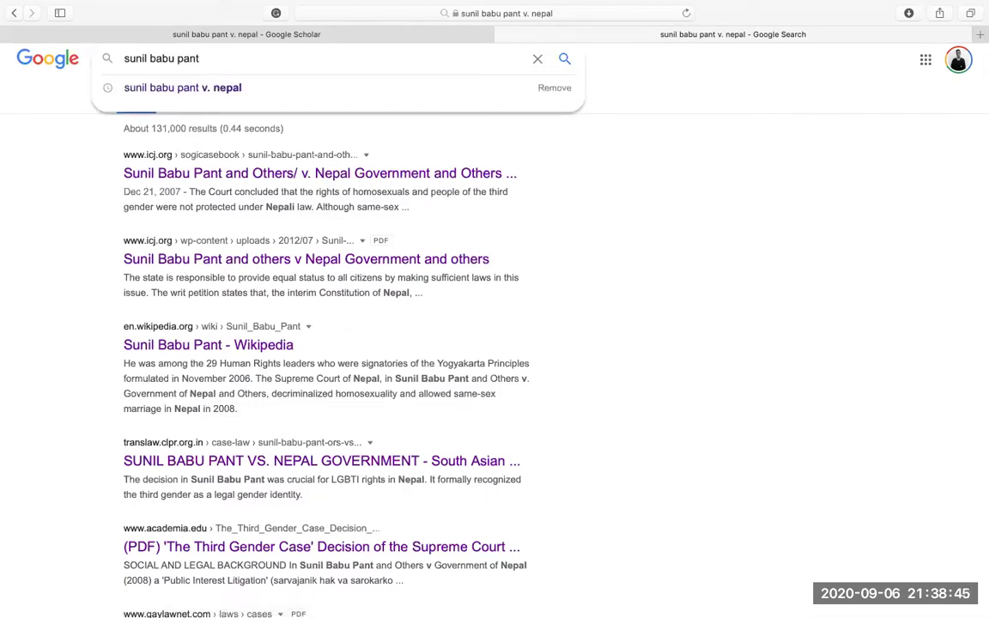
type(" pdf")
key("Return")
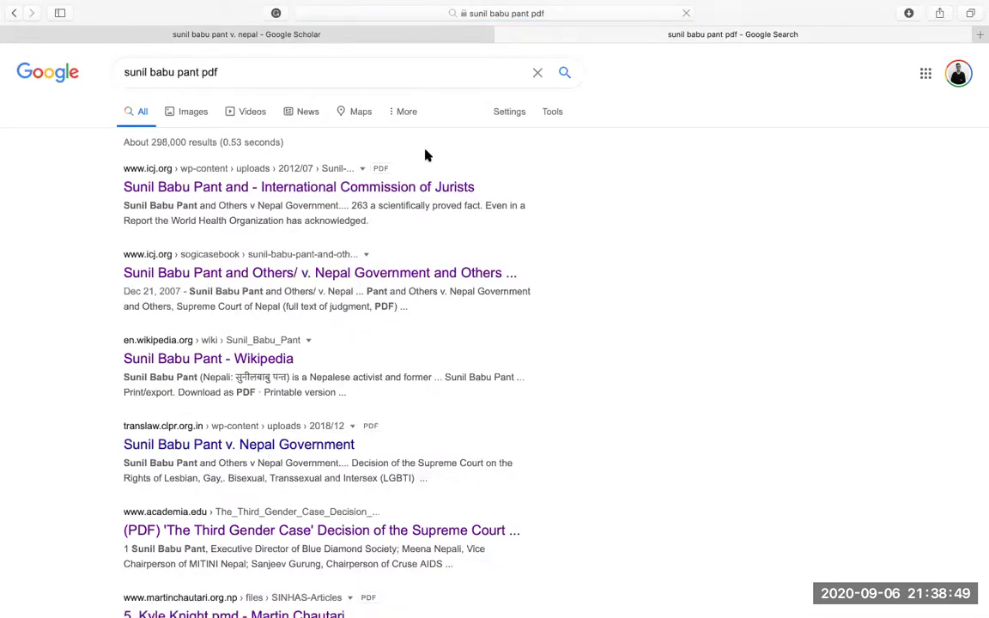
scroll(510, 288, "down", 2)
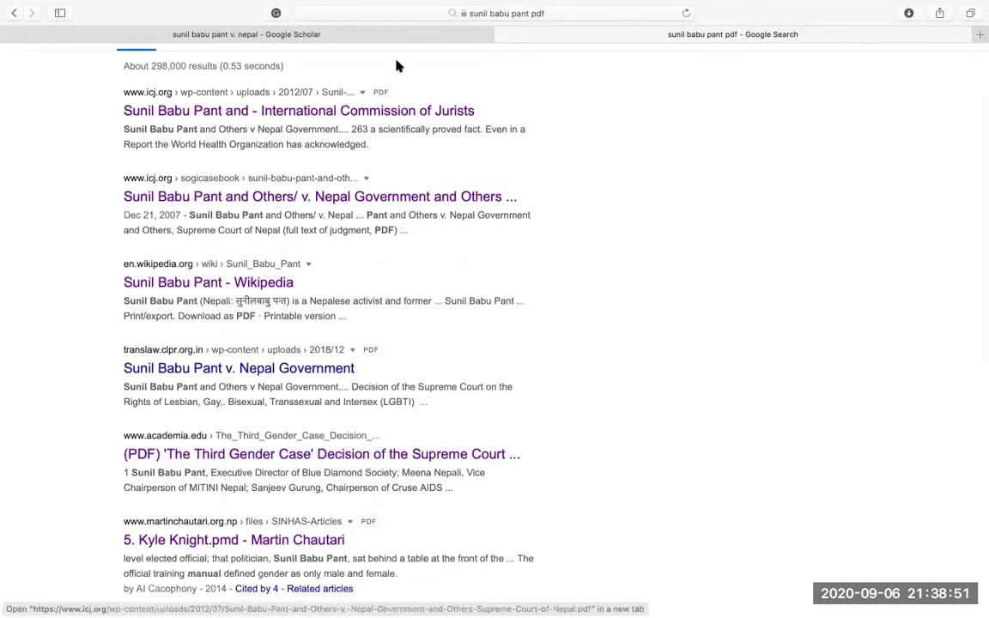
scroll(407, 295, "down", 7)
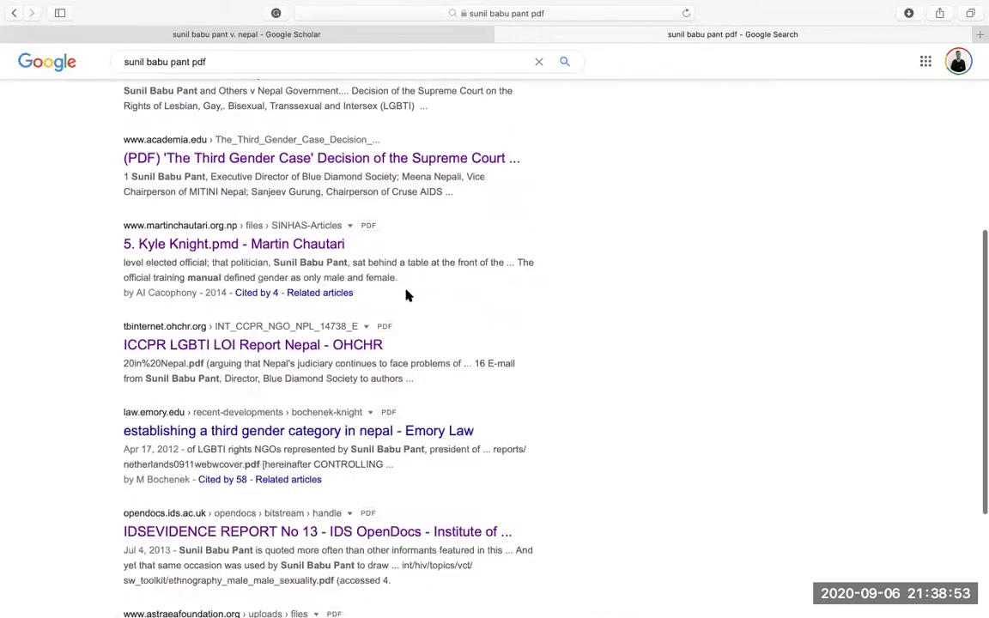
scroll(407, 296, "up", 1)
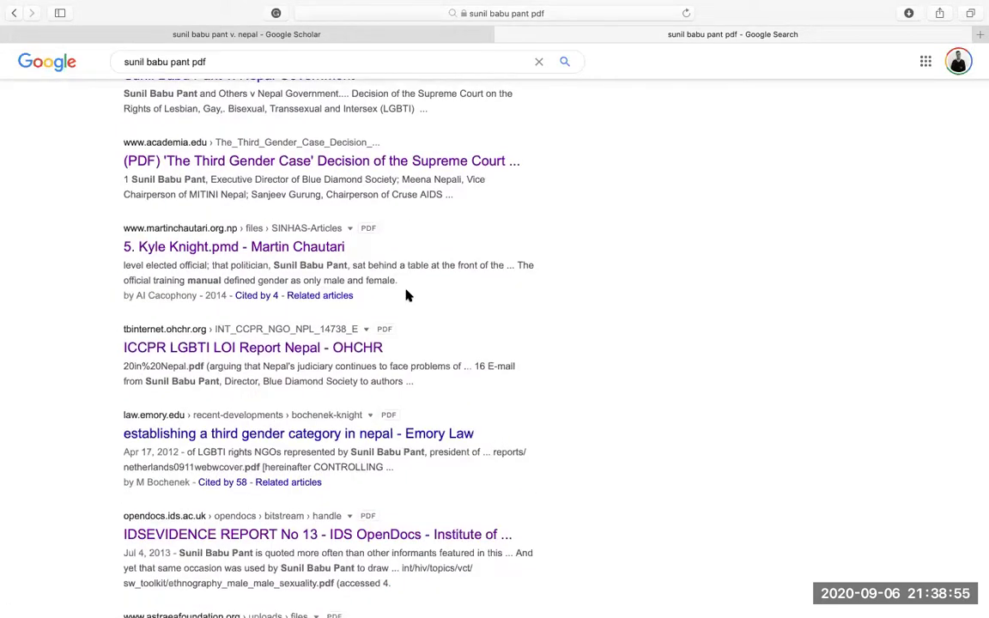
scroll(407, 295, "down", 5)
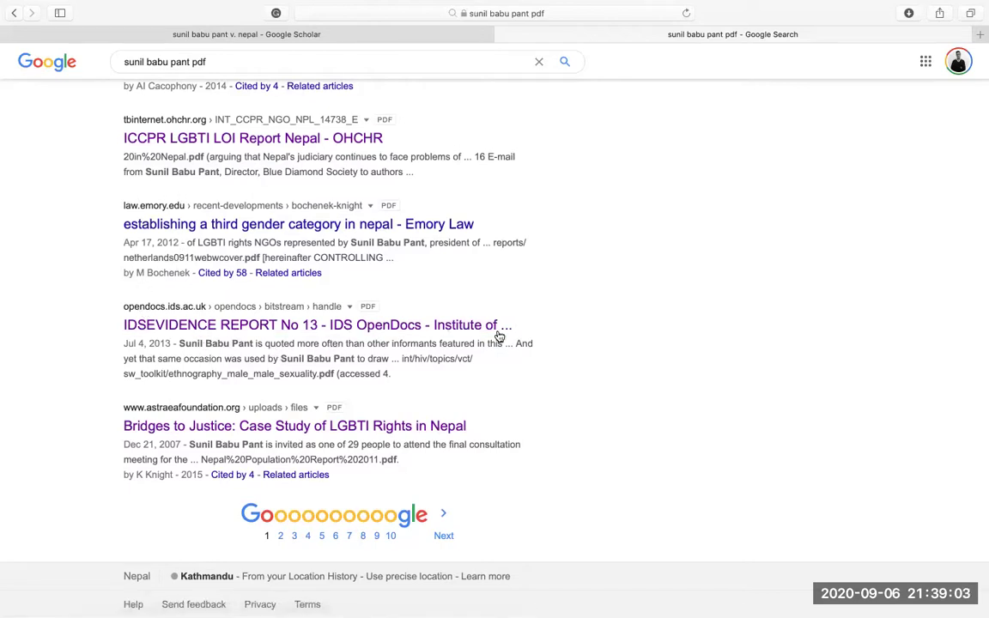
scroll(652, 330, "up", 1)
scroll(592, 291, "up", 15)
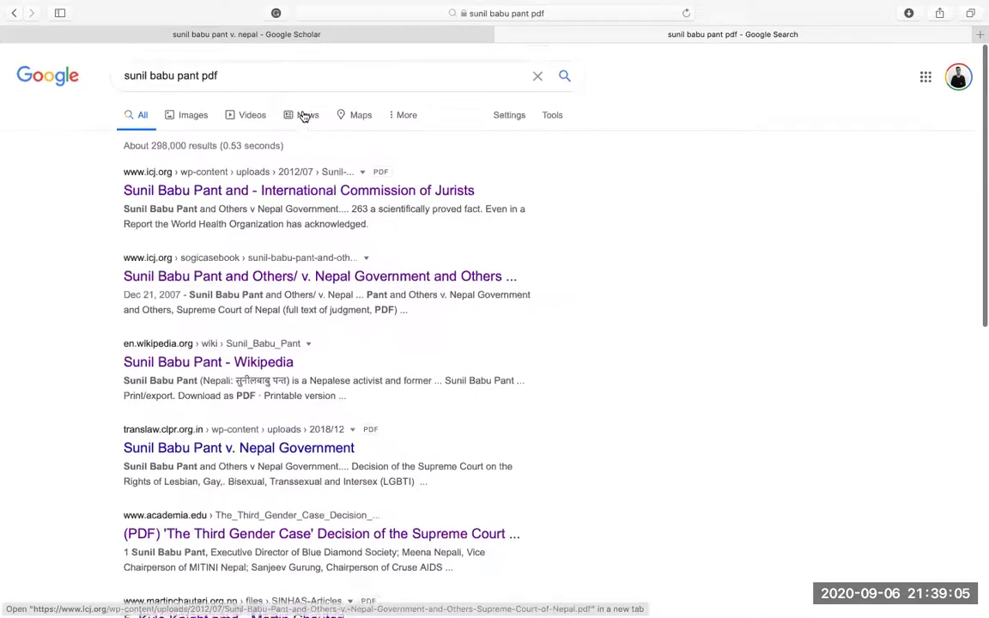
left_click(270, 75)
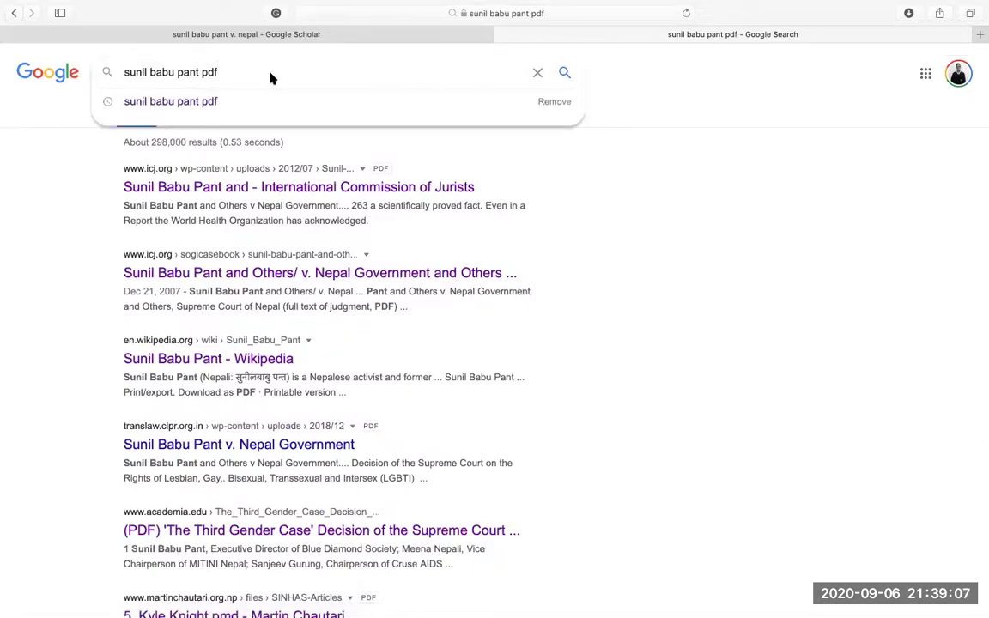
- Search for the exact phrase "sunil babu pant" in quotes
key("BackSpace")
key("BackSpace")
key("BackSpace")
key("BackSpace")
type("\"")
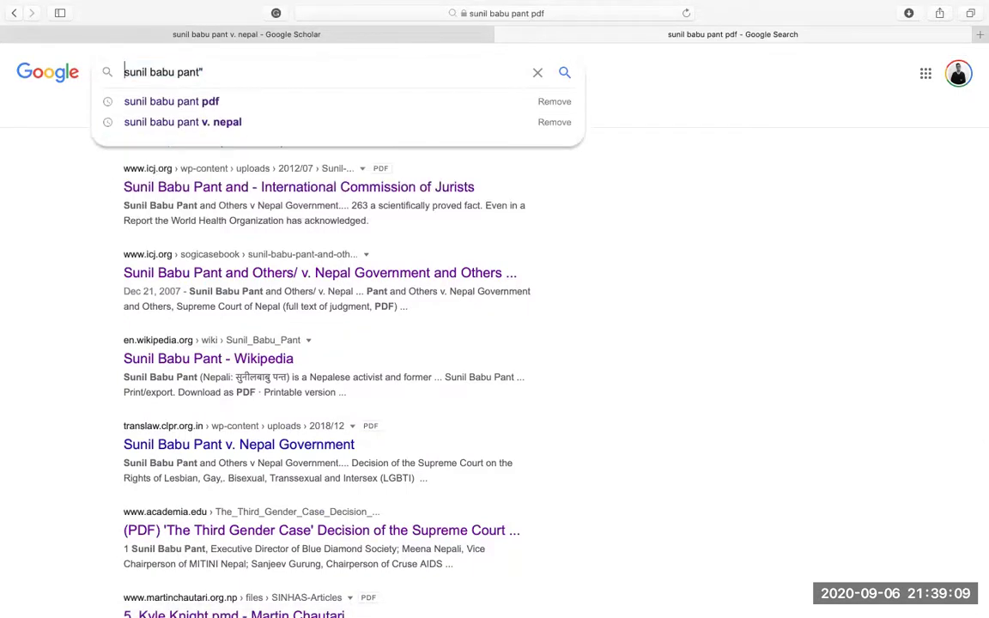
key("super+Left")
type("\"")
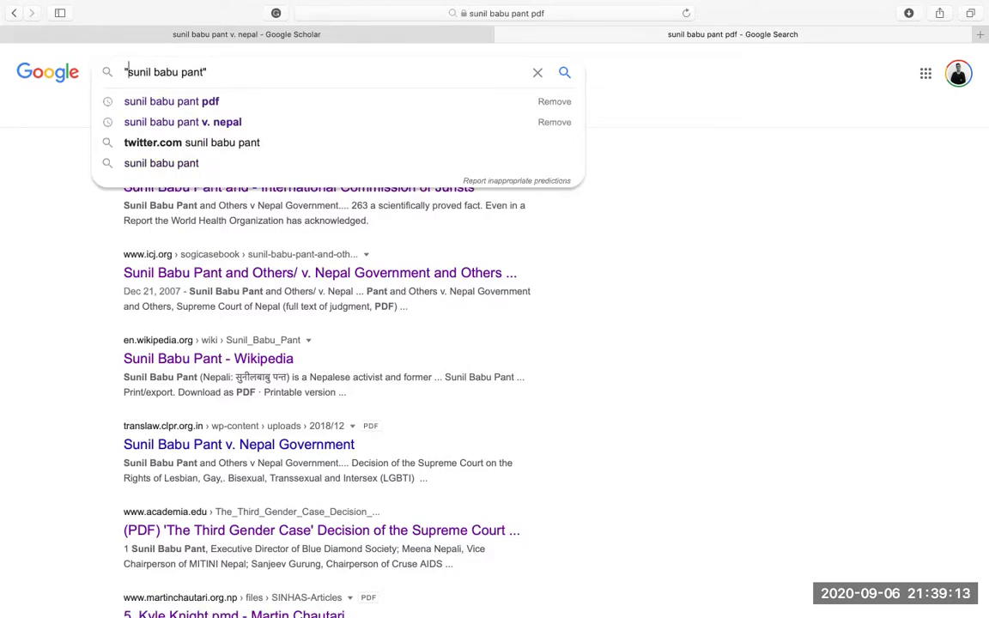
key("Return")
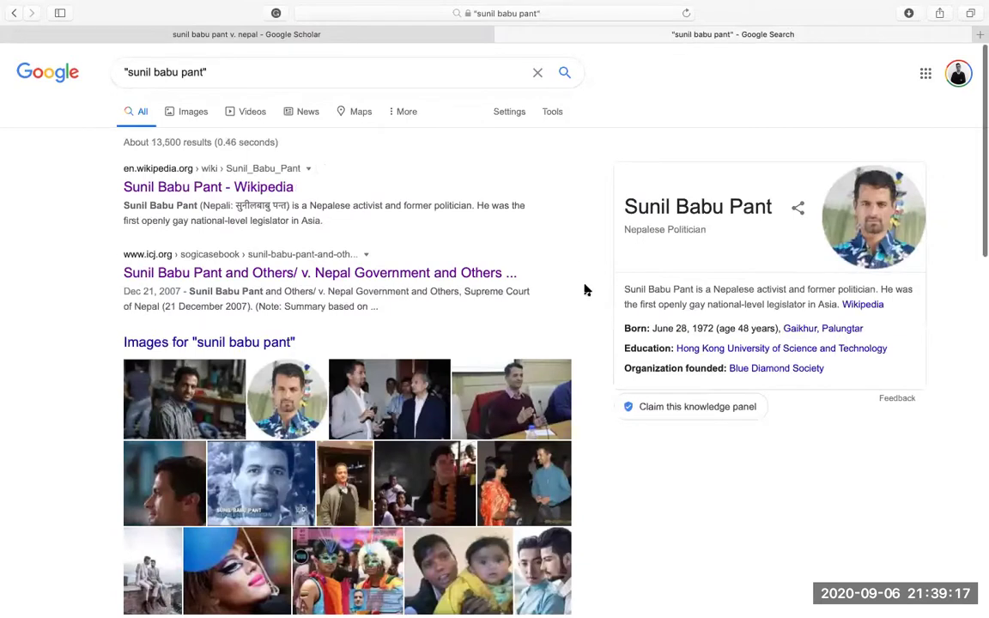
- Select the full case title in the ICJ result's snippet to copy it
scroll(585, 289, "down", 5)
scroll(585, 290, "down", 7)
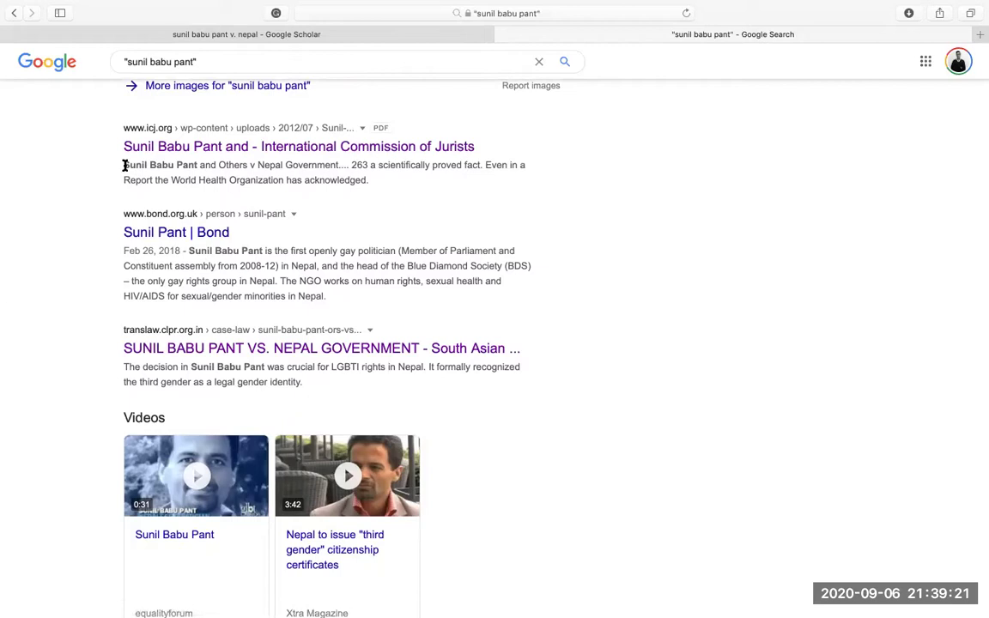
left_click_drag(124, 165, 340, 165)
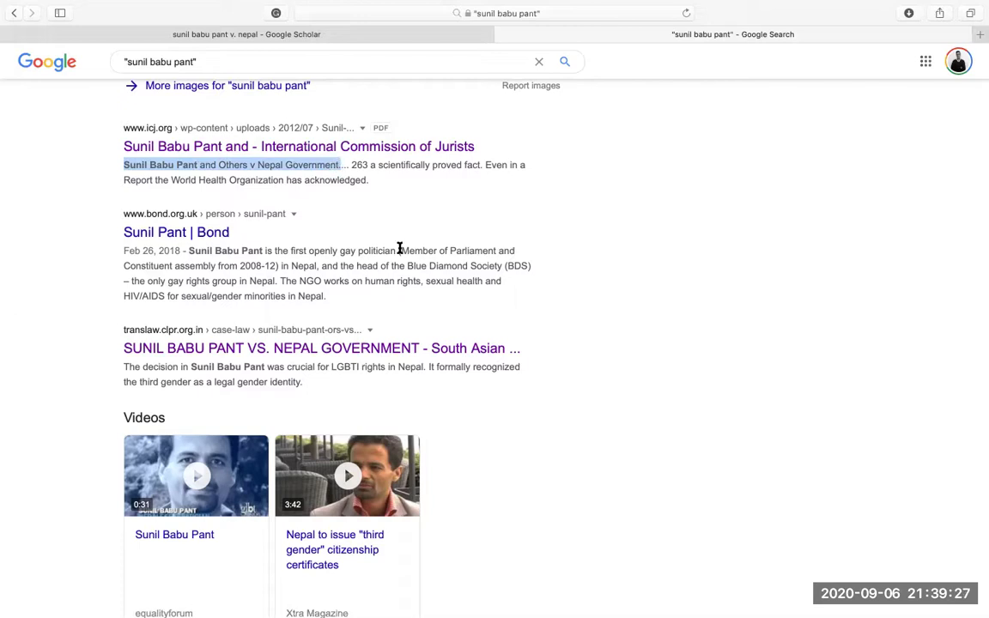
scroll(399, 249, "up", 10)
triple_click(320, 74)
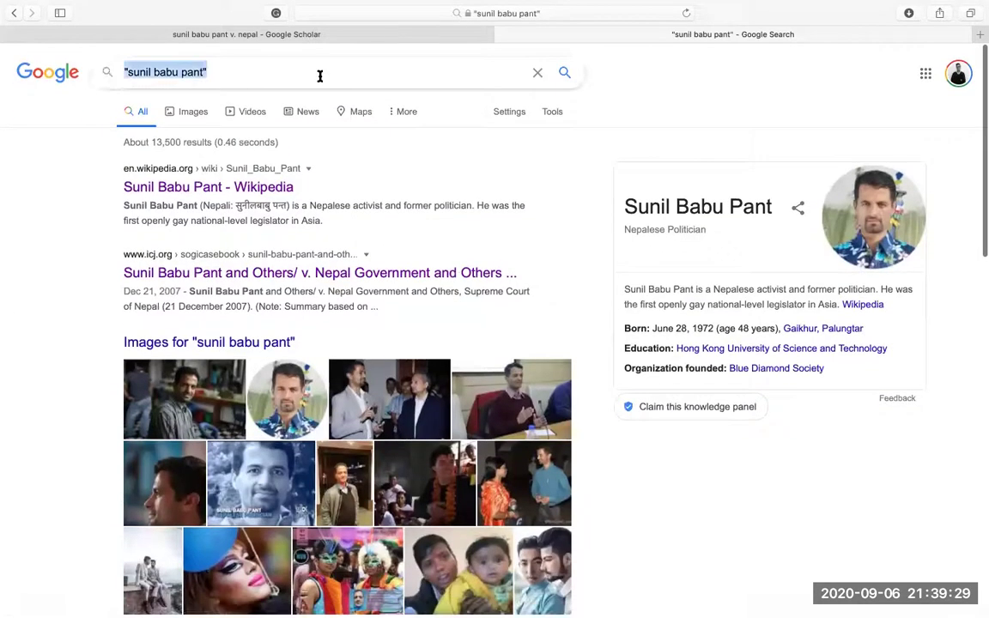
type("\"")
type("Sunil Babu Pant and Others v Nepal Government.")
type("\"")
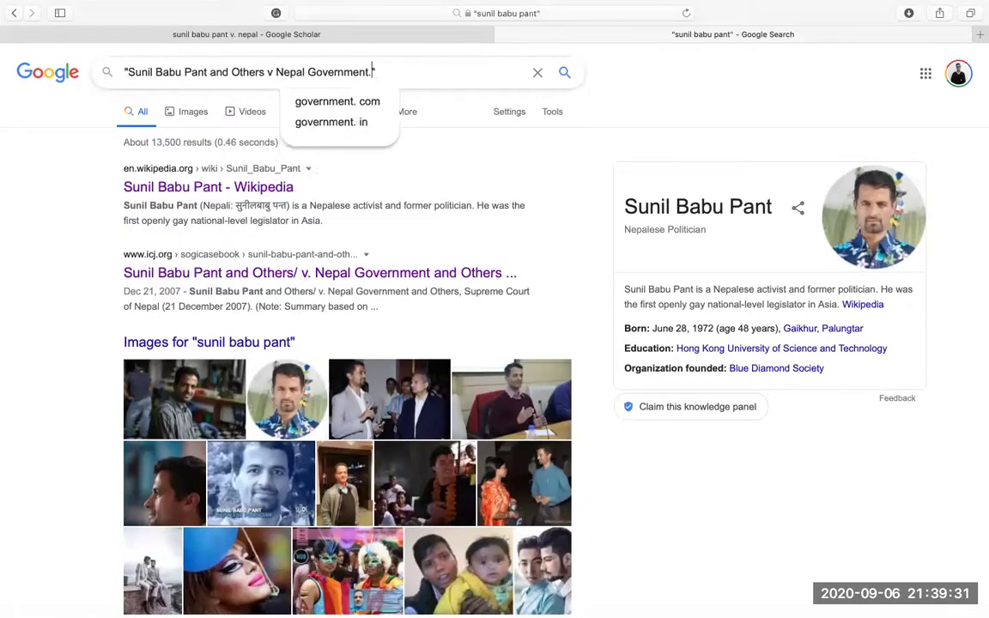
key("Return")
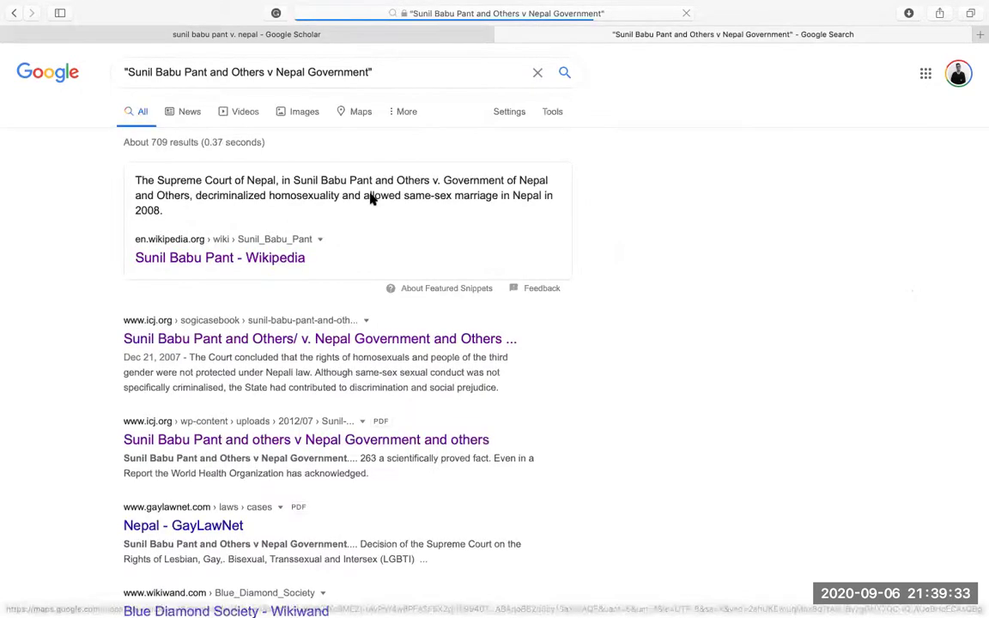
scroll(598, 378, "down", 2)
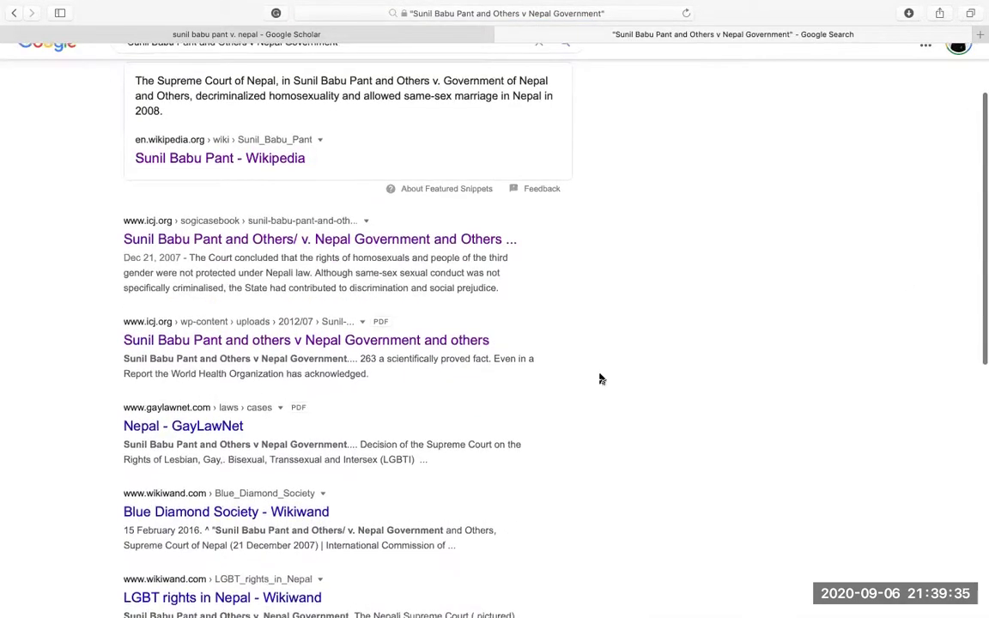
scroll(599, 378, "up", 2)
left_click(125, 72)
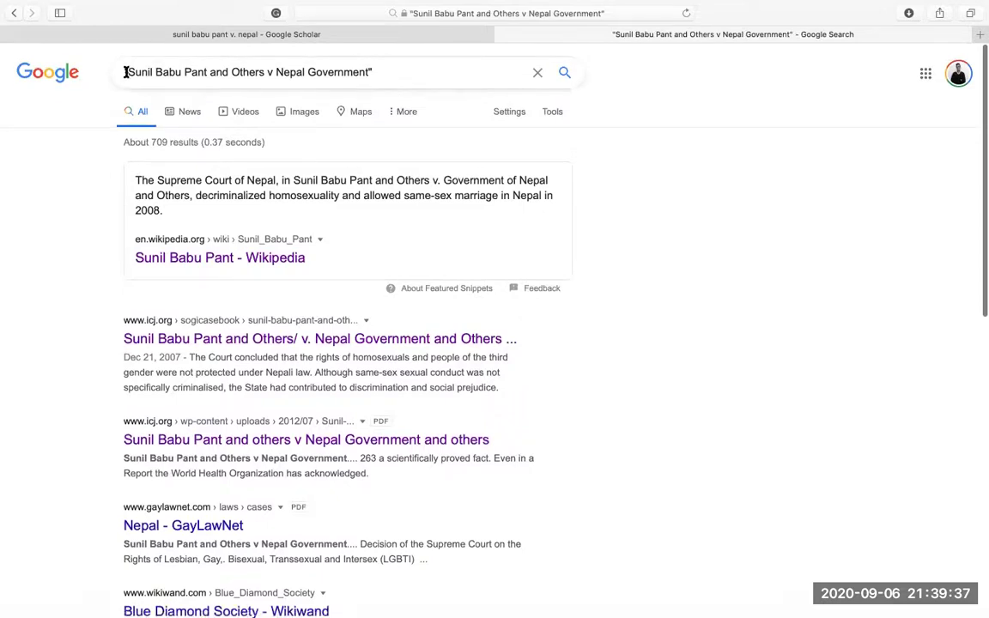
left_click_drag(125, 72, 369, 72)
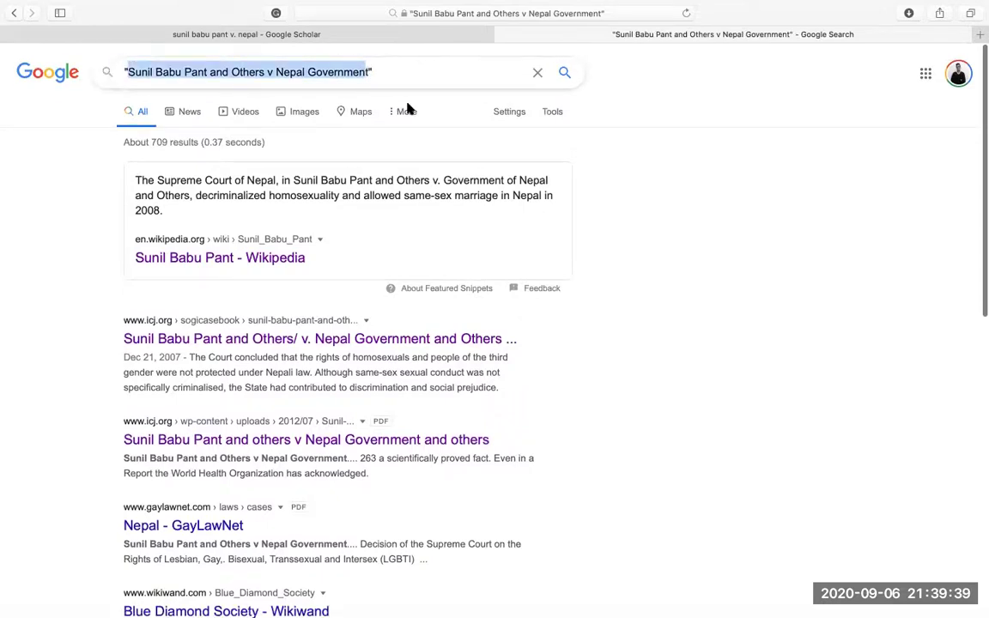
left_click(624, 363)
scroll(624, 363, "down", 3)
scroll(624, 363, "down", 3)
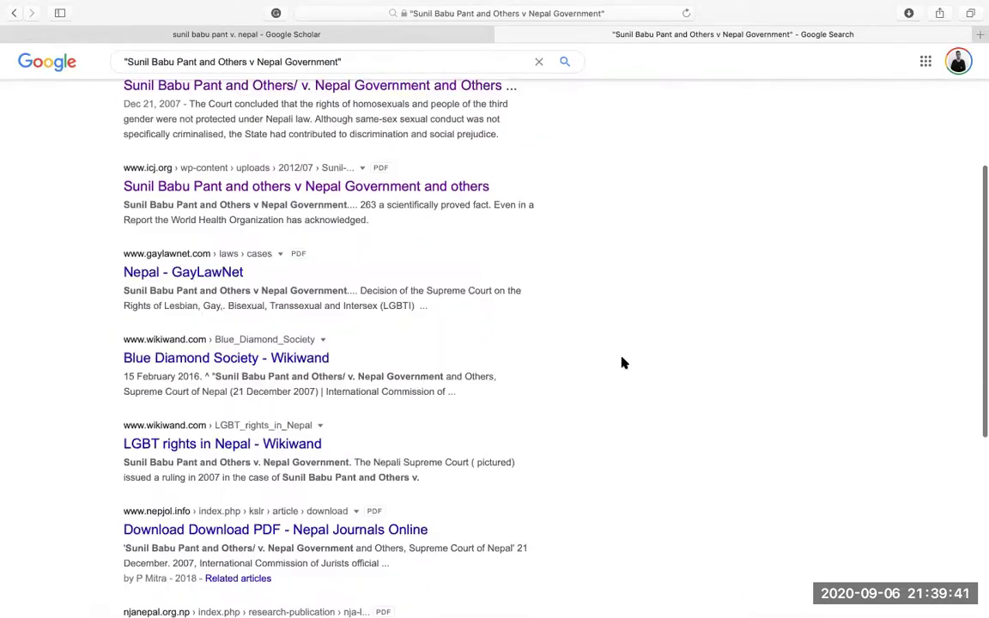
scroll(624, 363, "down", 3)
scroll(625, 363, "down", 2)
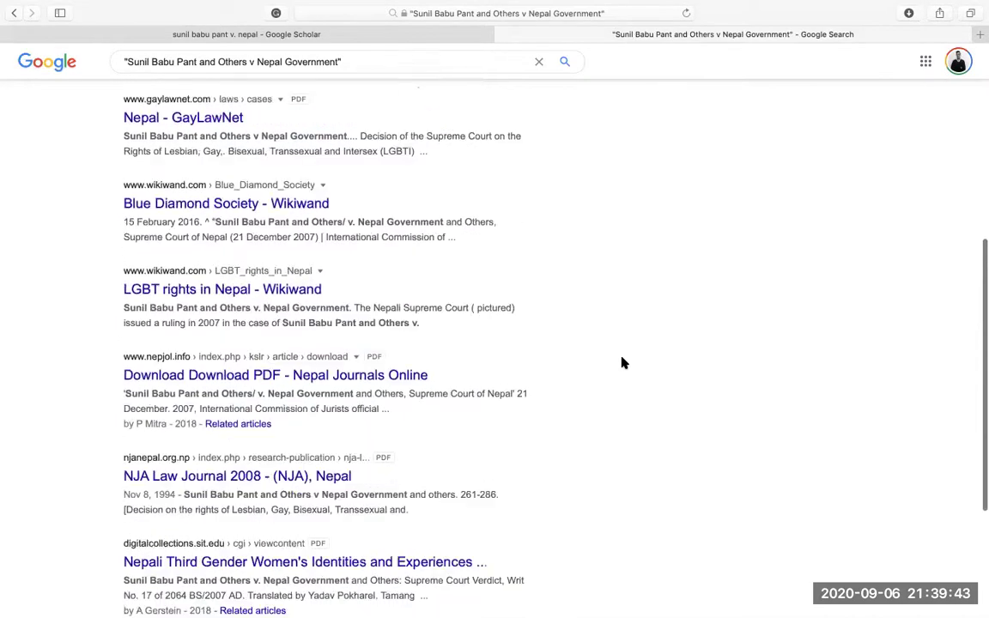
scroll(624, 363, "down", 2)
scroll(624, 363, "down", 2)
scroll(624, 363, "down", 2)
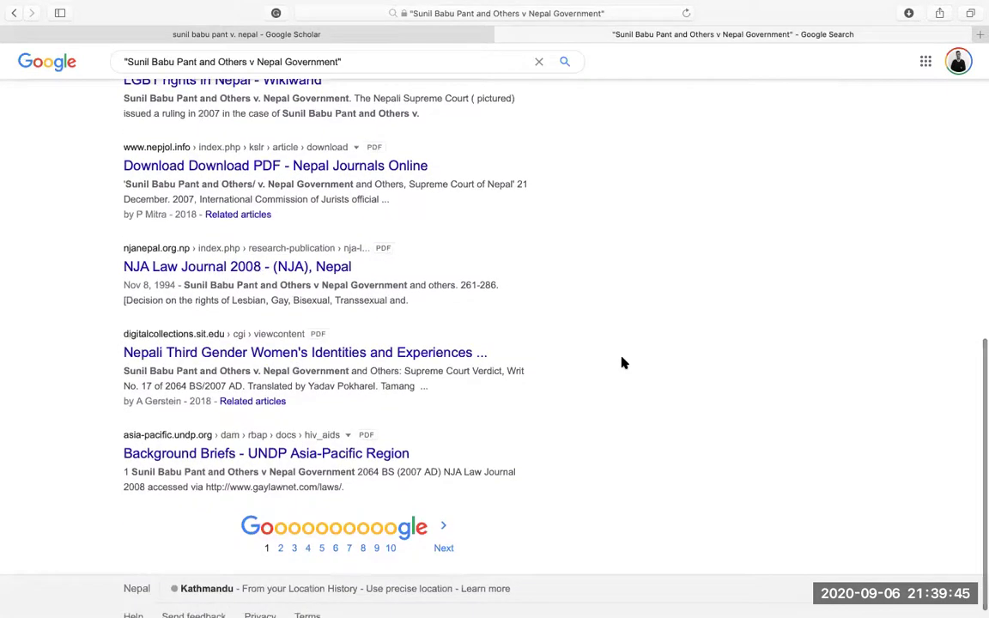
scroll(618, 360, "up", 1)
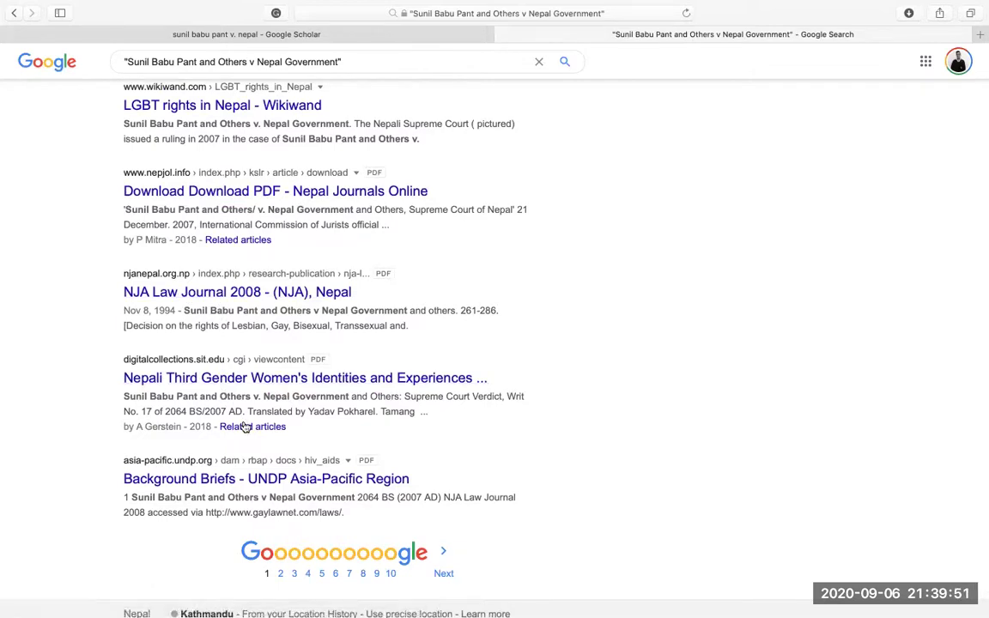
scroll(172, 438, "down", 1)
scroll(754, 361, "up", 10)
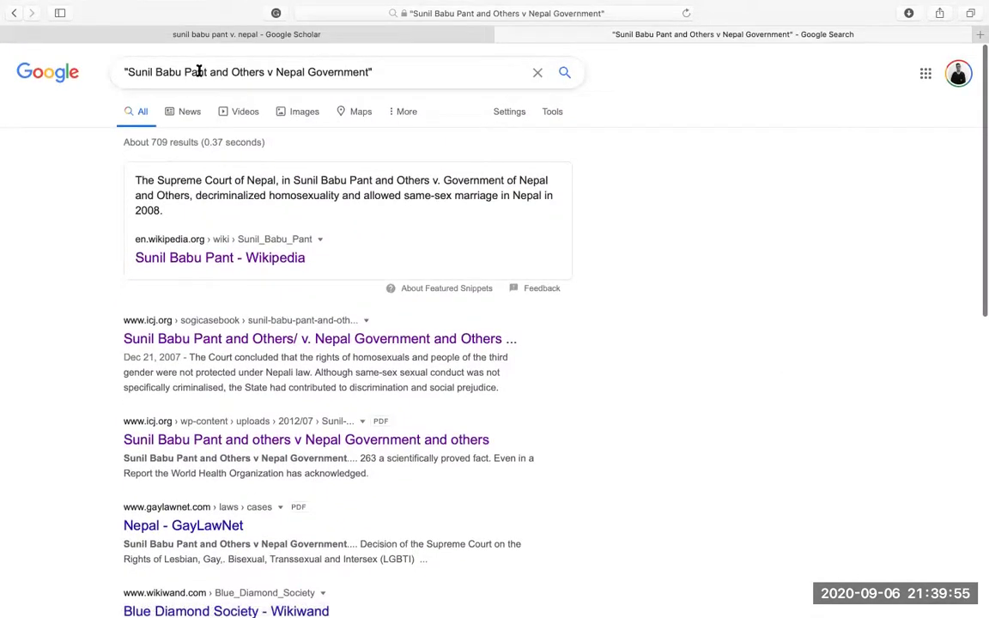
left_click_drag(209, 72, 357, 75)
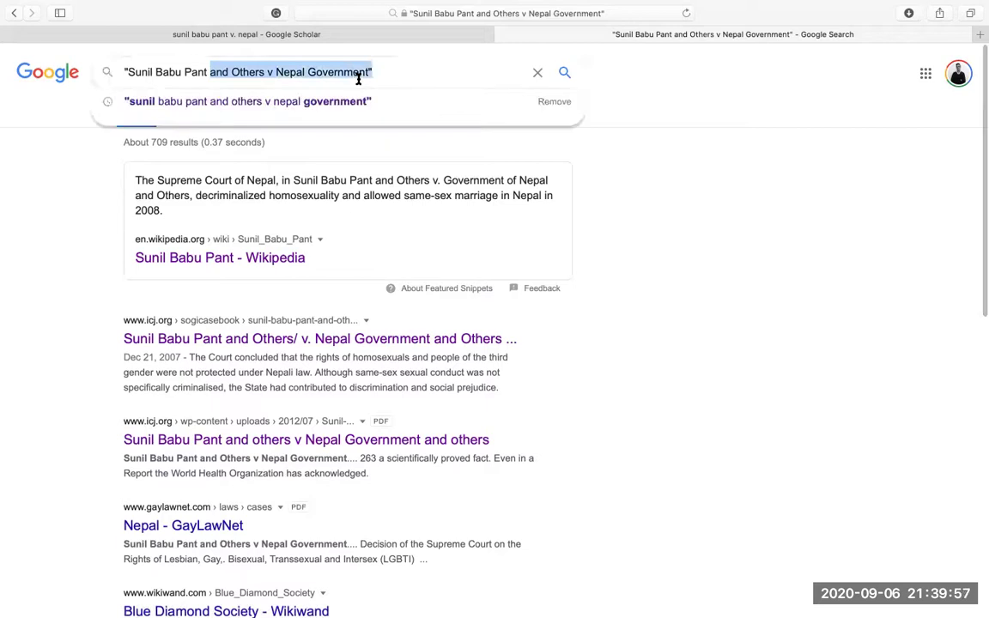
- Trim the query to "Sunil Babu Pant" and append /s "human rights"
key("BackSpace")
type("\"Sunil Babu Pant")
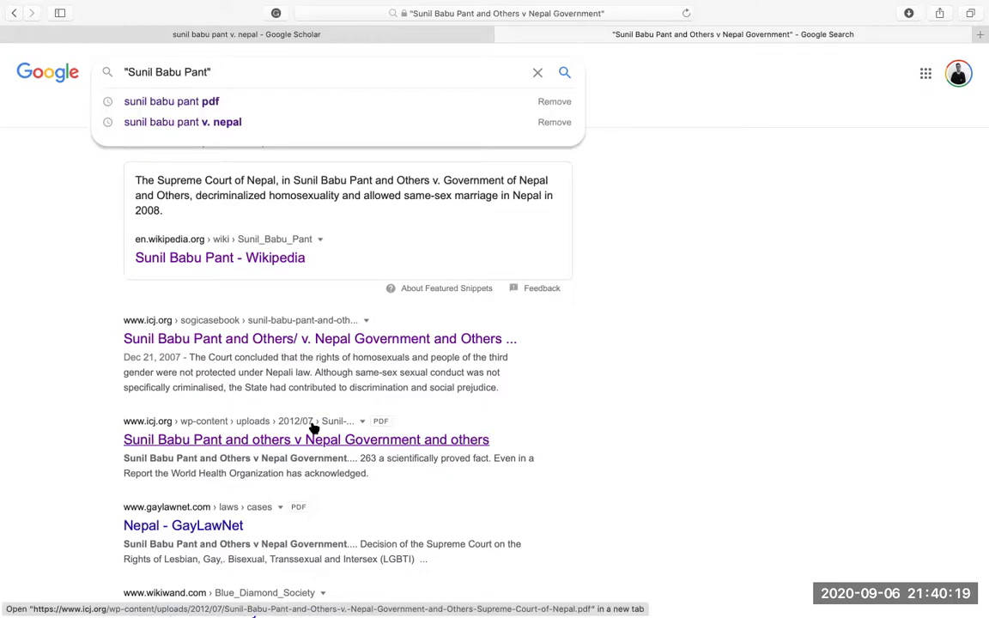
type("/s")
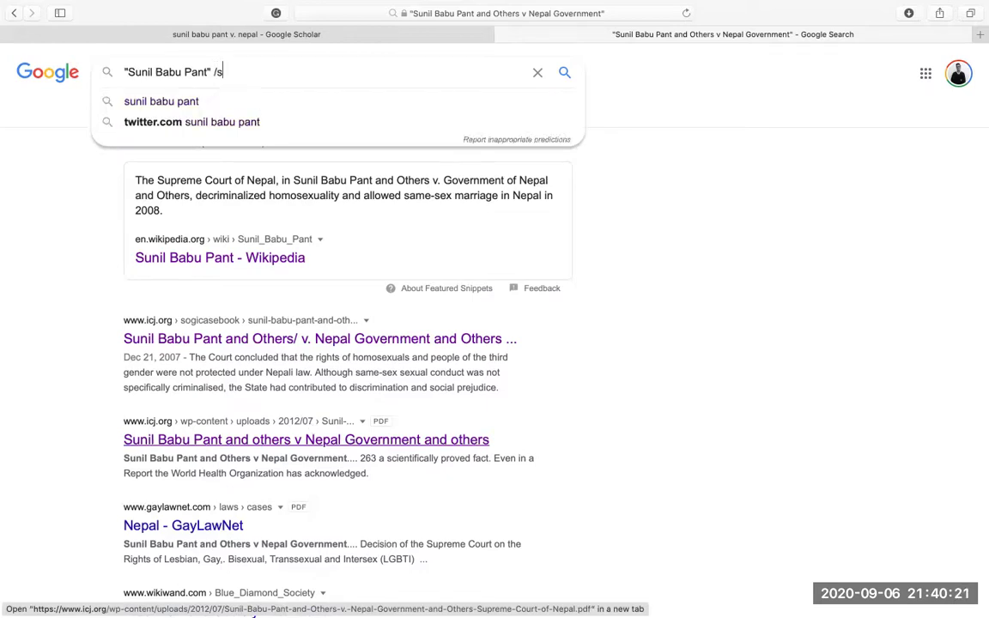
type(" \"hu")
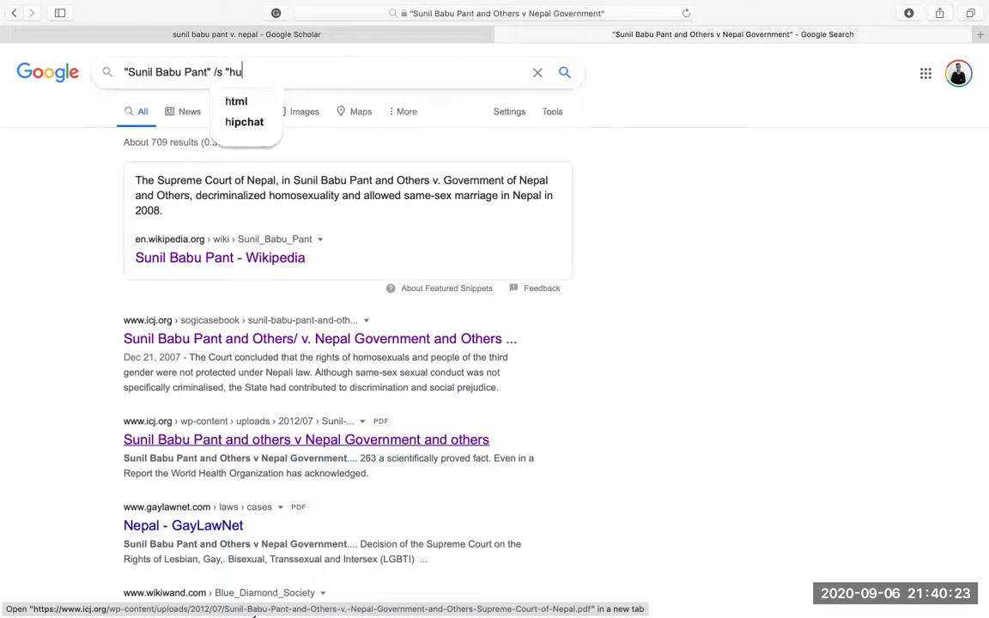
type("man rights")
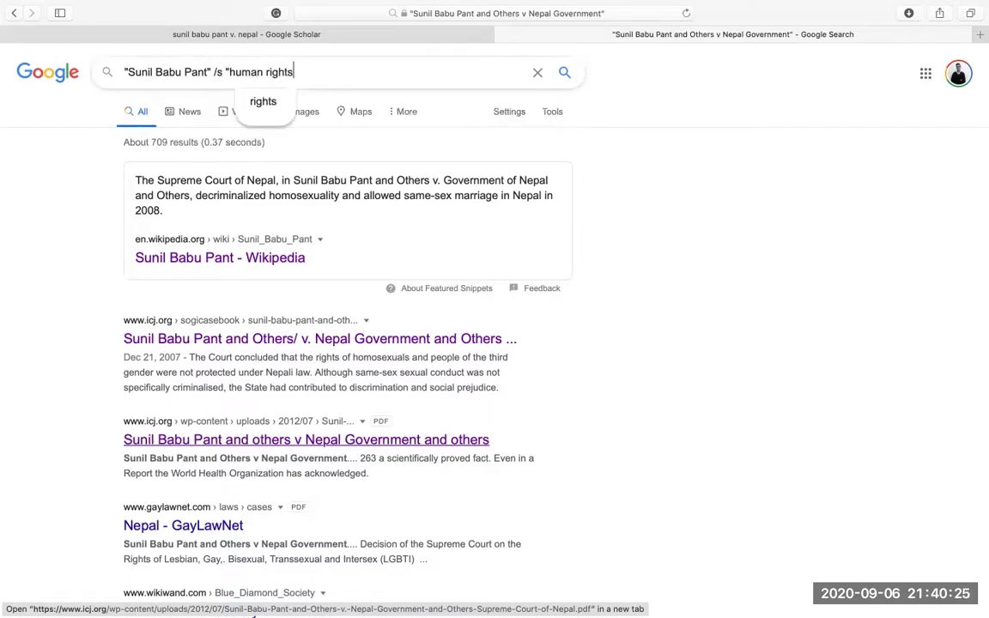
type("\"")
- Run the "Sunil Babu Pant" /s "human rights" search and review its ~4,450 results
key("Return")
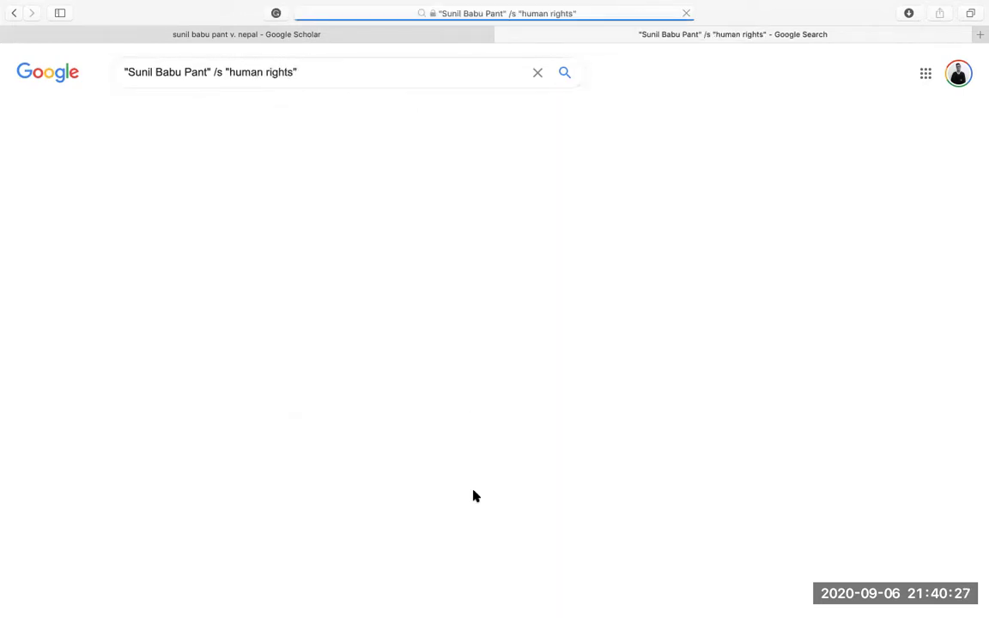
scroll(618, 311, "down", 1)
scroll(619, 312, "down", 1)
scroll(618, 312, "down", 5)
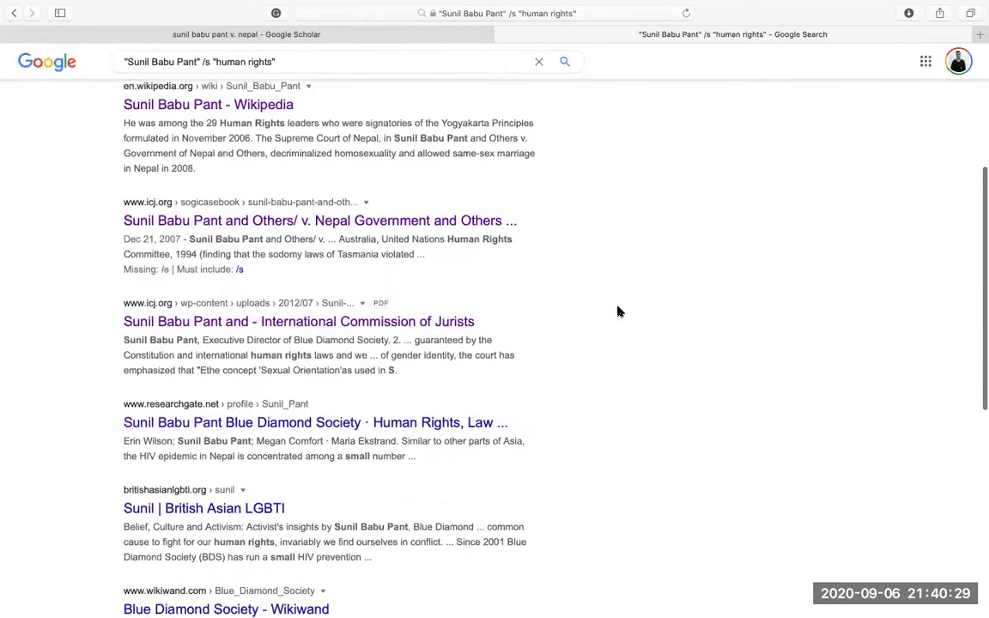
scroll(618, 311, "down", 1)
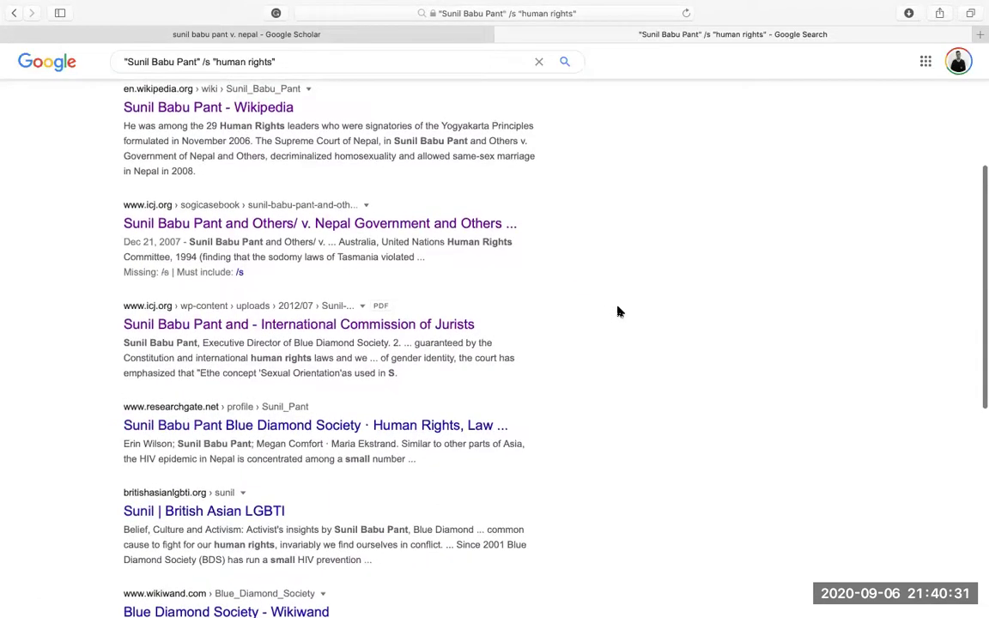
scroll(618, 311, "up", 1)
scroll(618, 312, "up", 5)
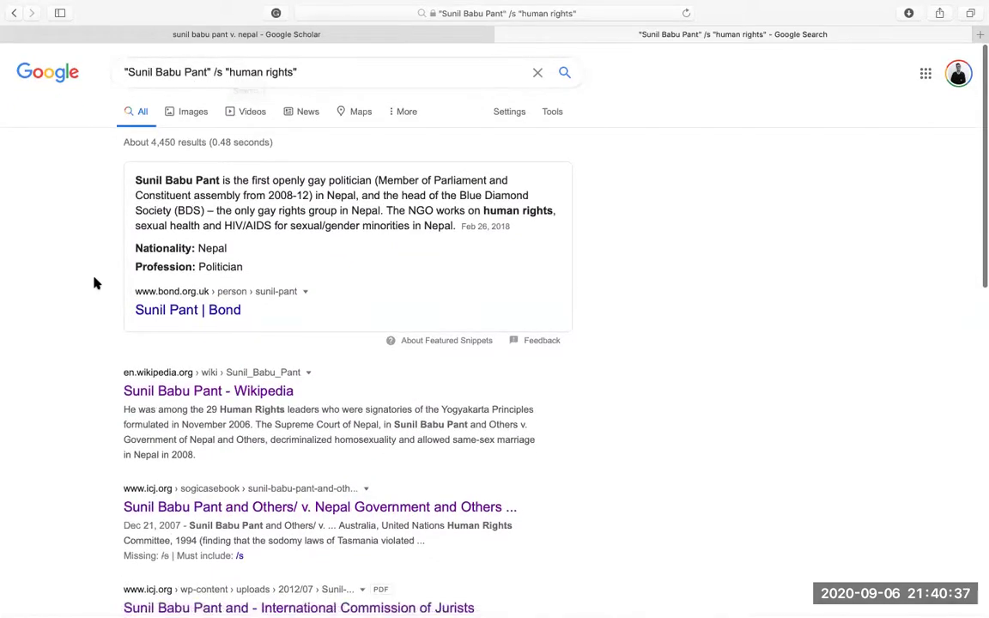
scroll(95, 283, "down", 5)
scroll(95, 283, "down", 5)
scroll(95, 284, "down", 3)
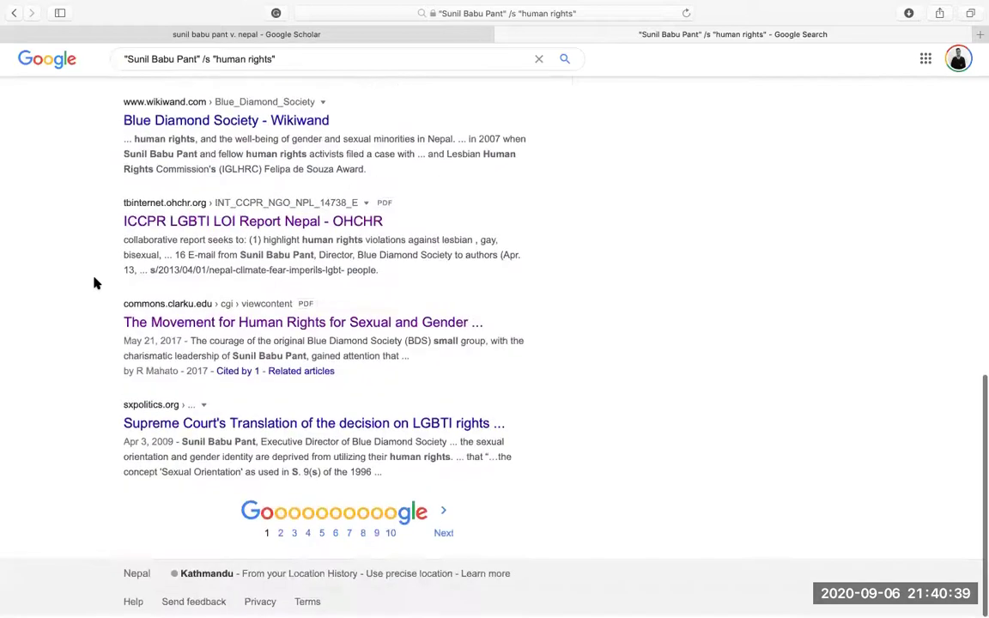
scroll(95, 283, "up", 1)
scroll(95, 284, "up", 10)
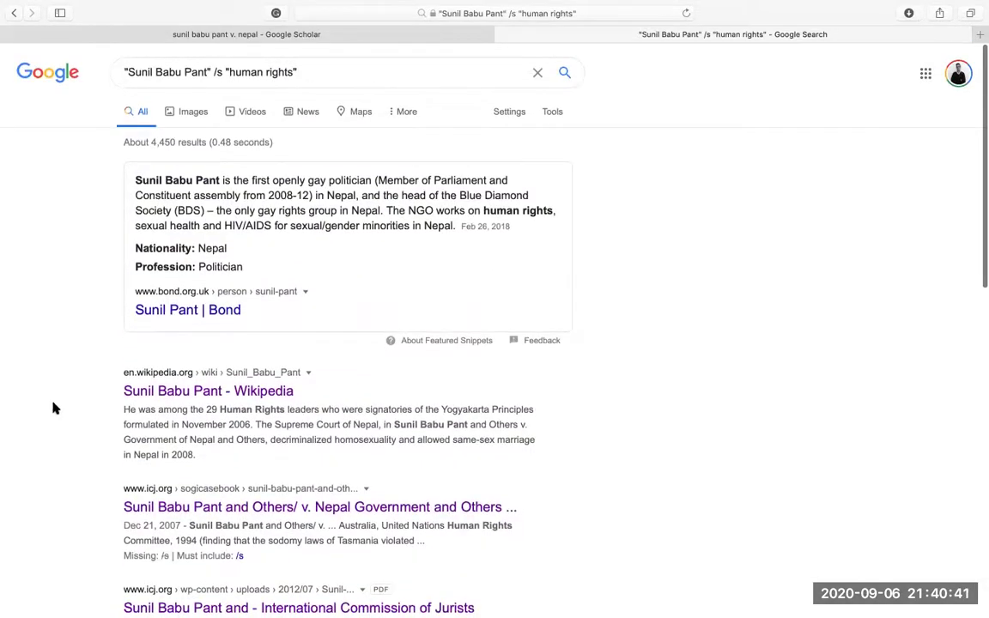
- Change /s to /p and run "Sunil Babu Pant" /p "human rights", about 2,860 results
left_click(206, 72)
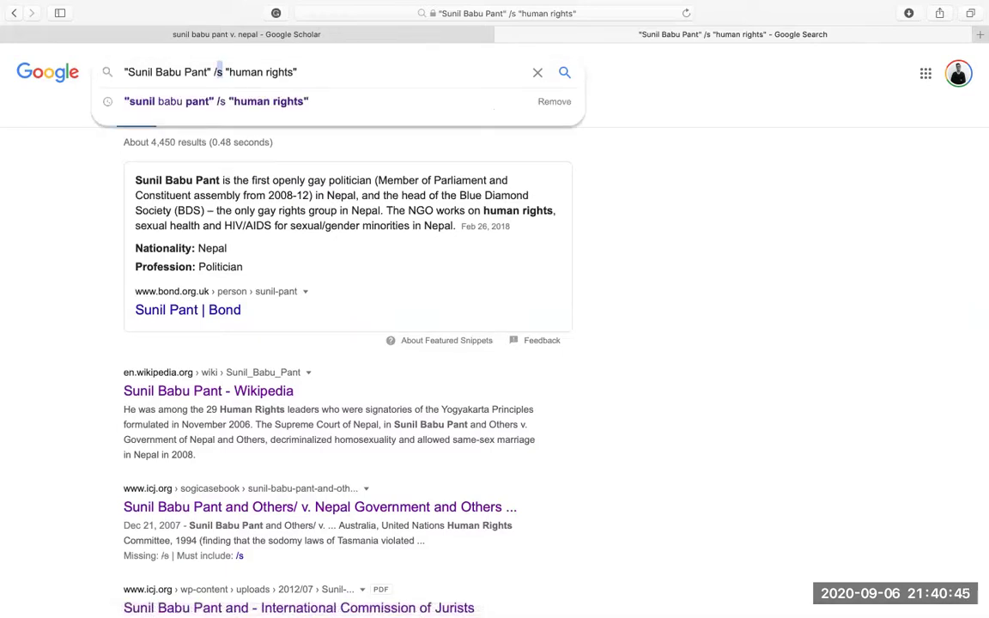
key("BackSpace")
type("p")
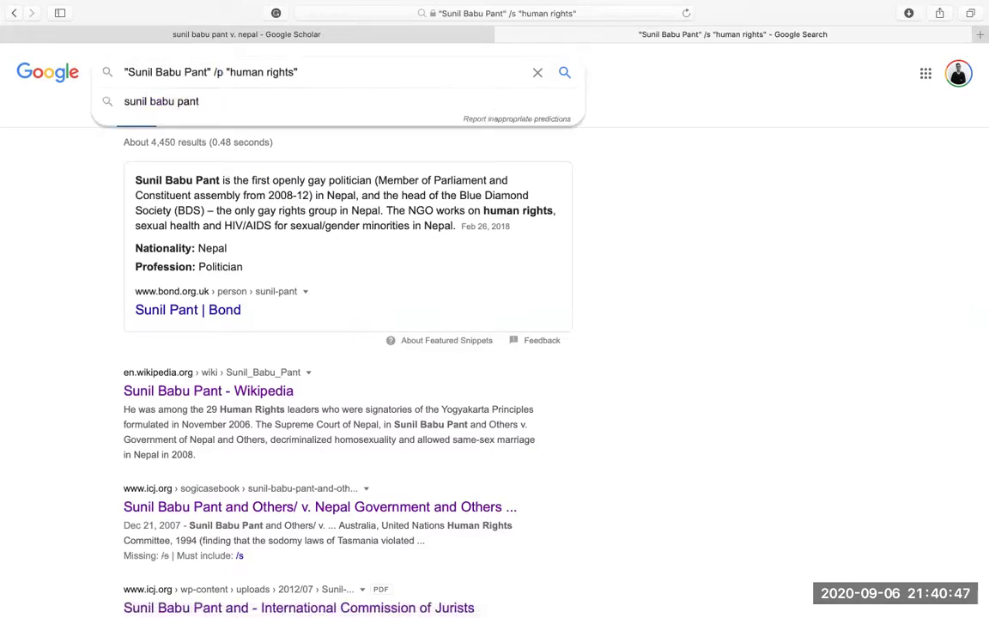
key("Return")
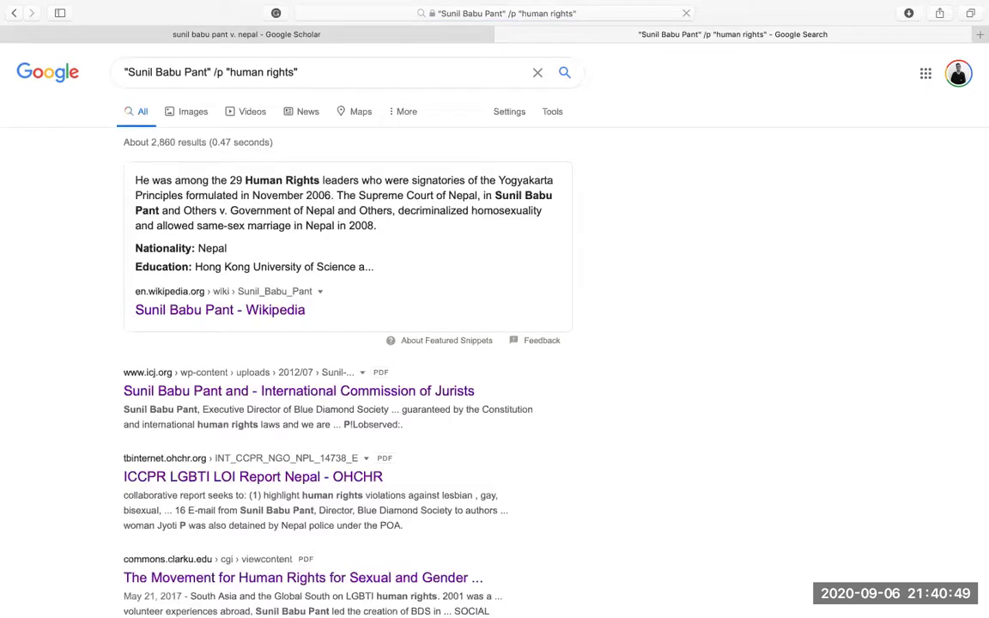
scroll(614, 416, "down", 3)
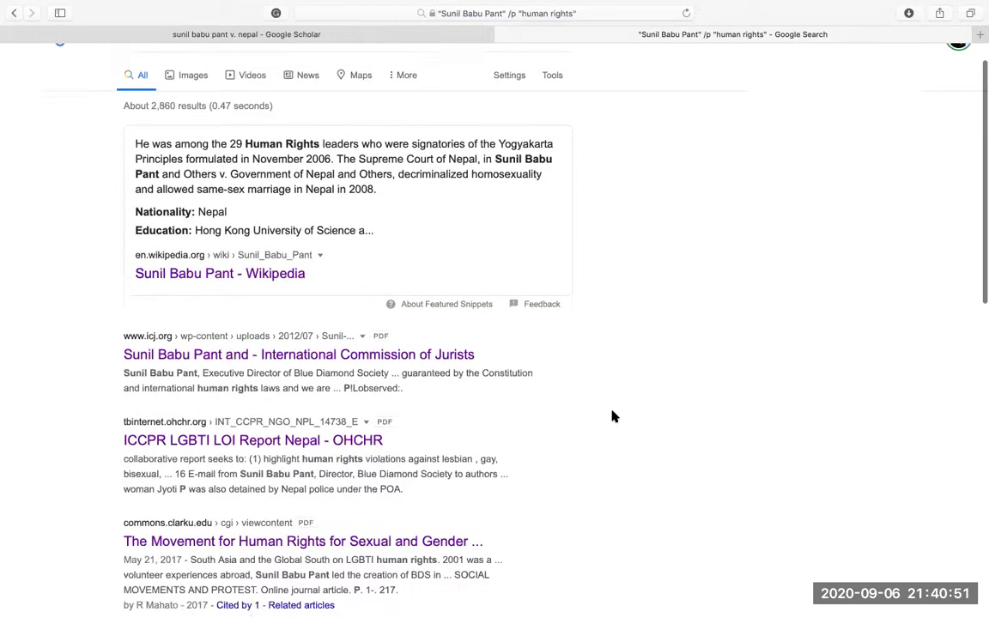
scroll(613, 416, "down", 2)
scroll(614, 416, "down", 5)
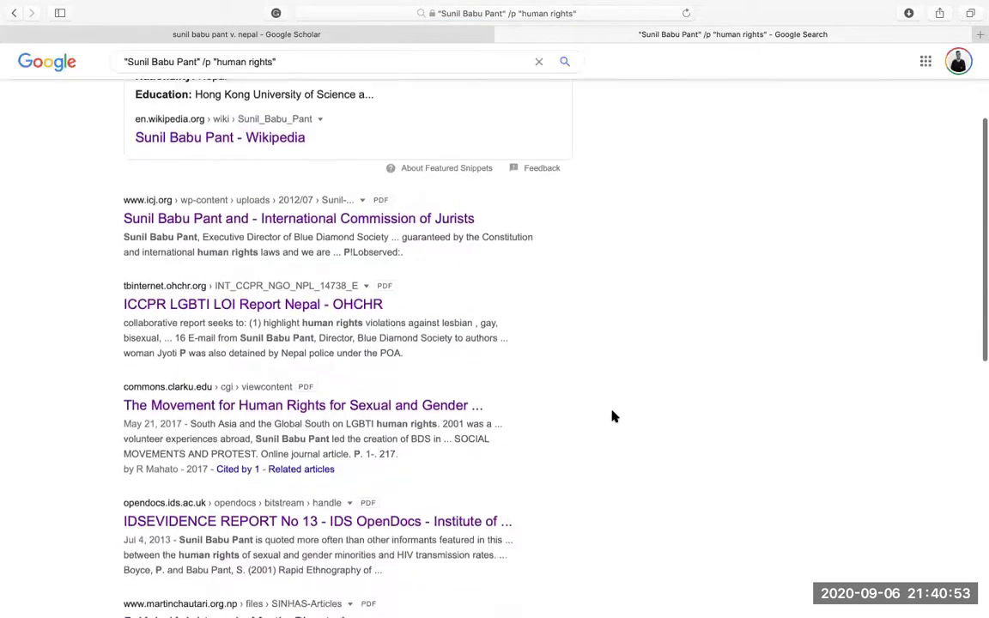
scroll(613, 417, "up", 10)
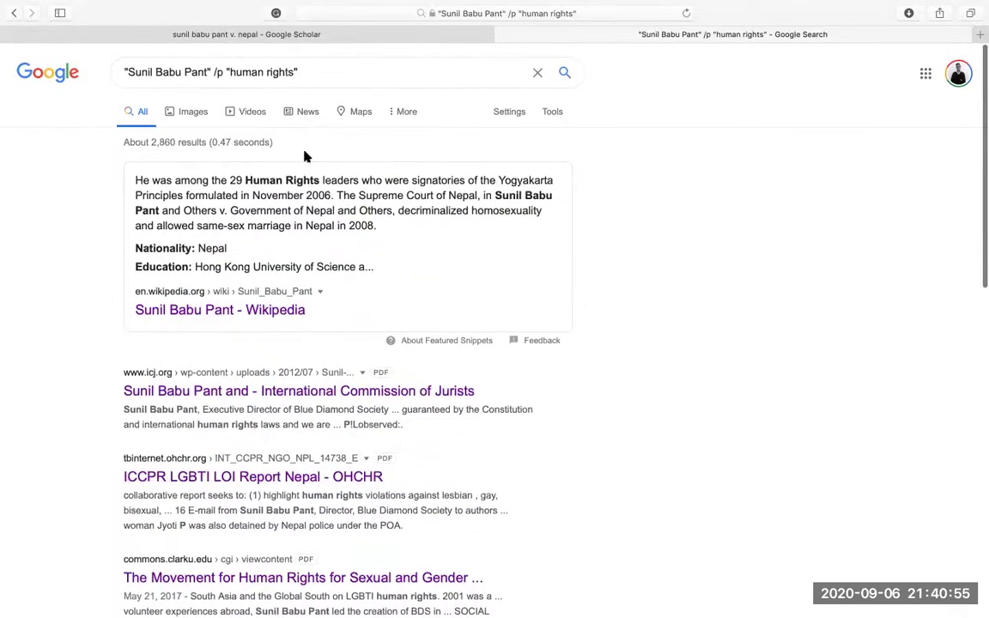
- Highlight the quoted name and 'human rights' phrase in the query, then review the results
left_click_drag(128, 72, 196, 75)
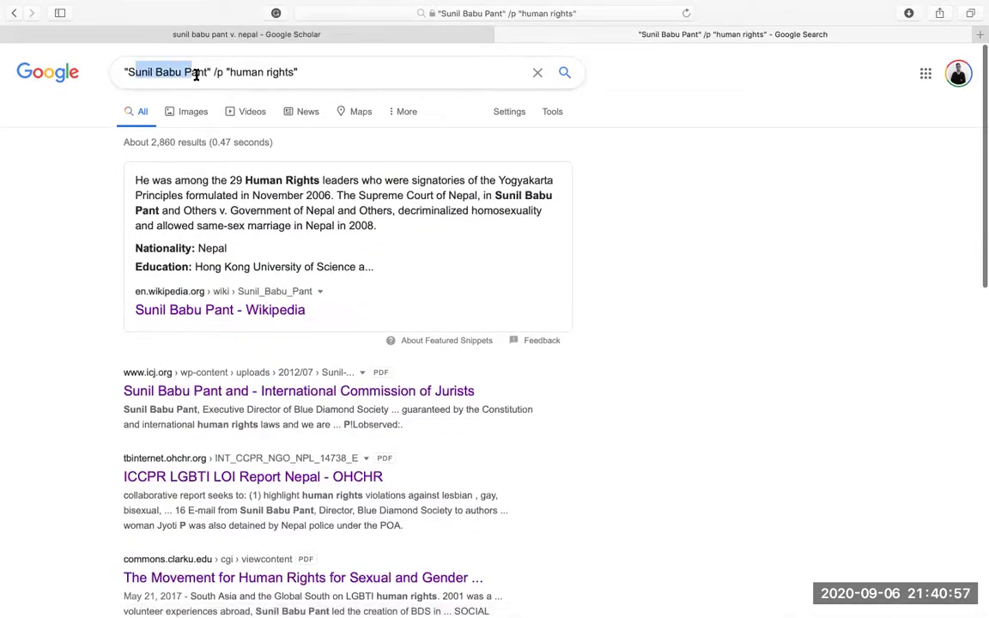
left_click(210, 73)
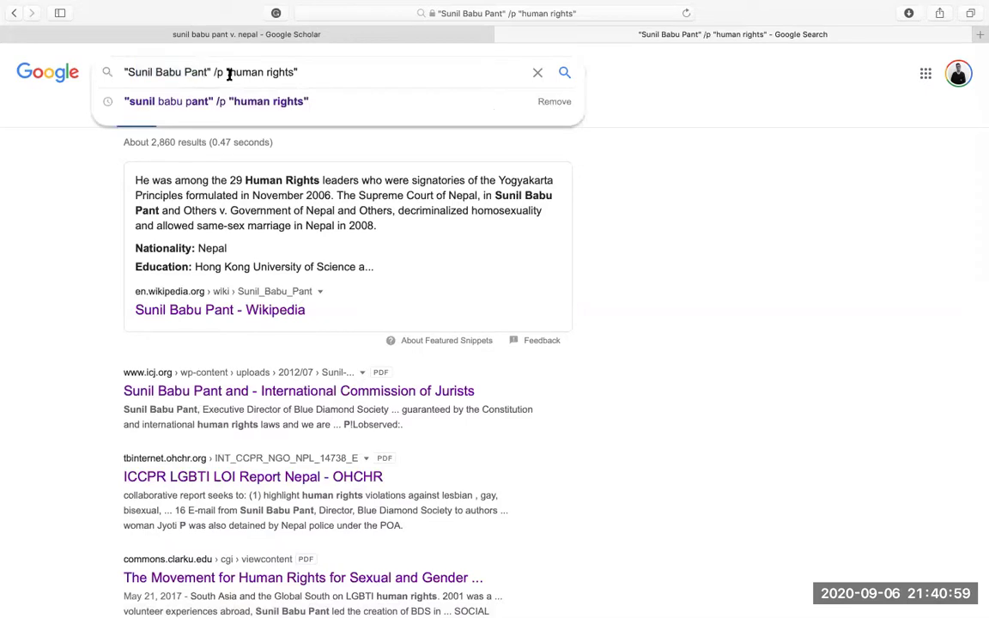
left_click_drag(229, 74, 289, 72)
left_click(289, 72)
scroll(689, 264, "down", 5)
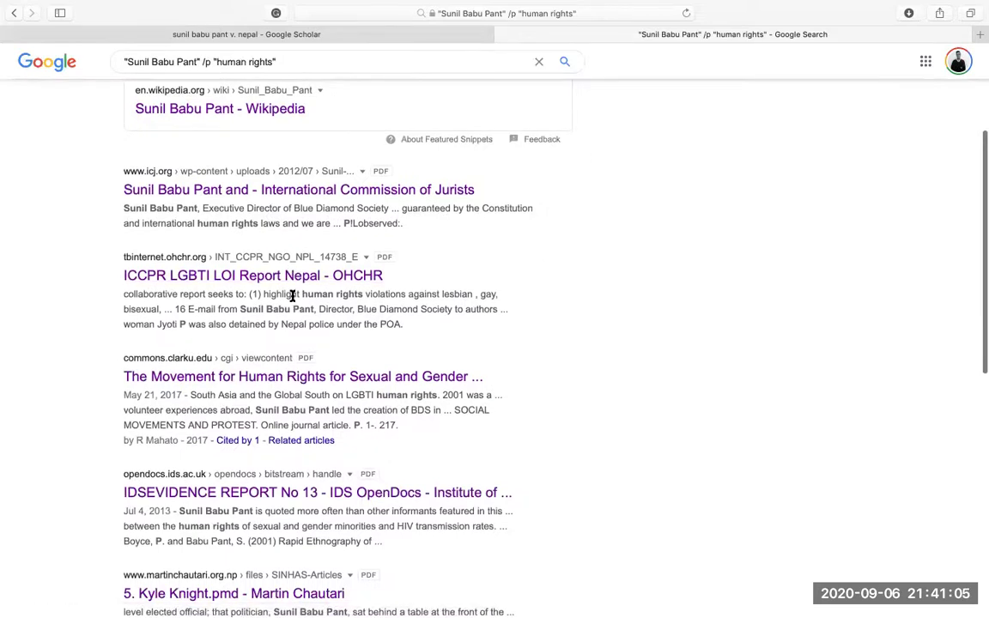
scroll(296, 309, "down", 3)
scroll(301, 314, "down", 3)
scroll(300, 315, "down", 3)
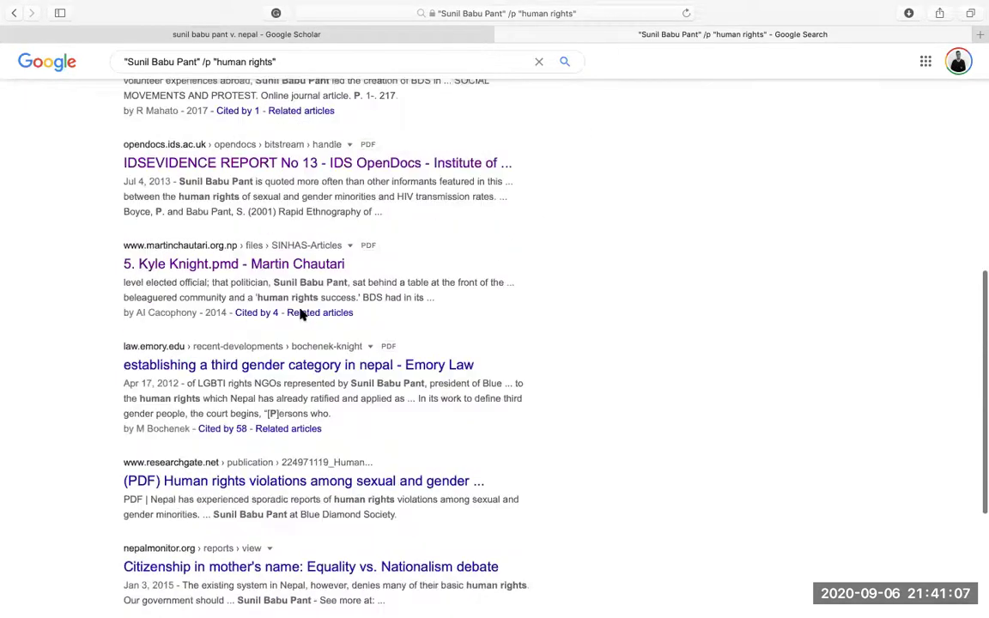
scroll(301, 312, "up", 5)
scroll(359, 268, "up", 8)
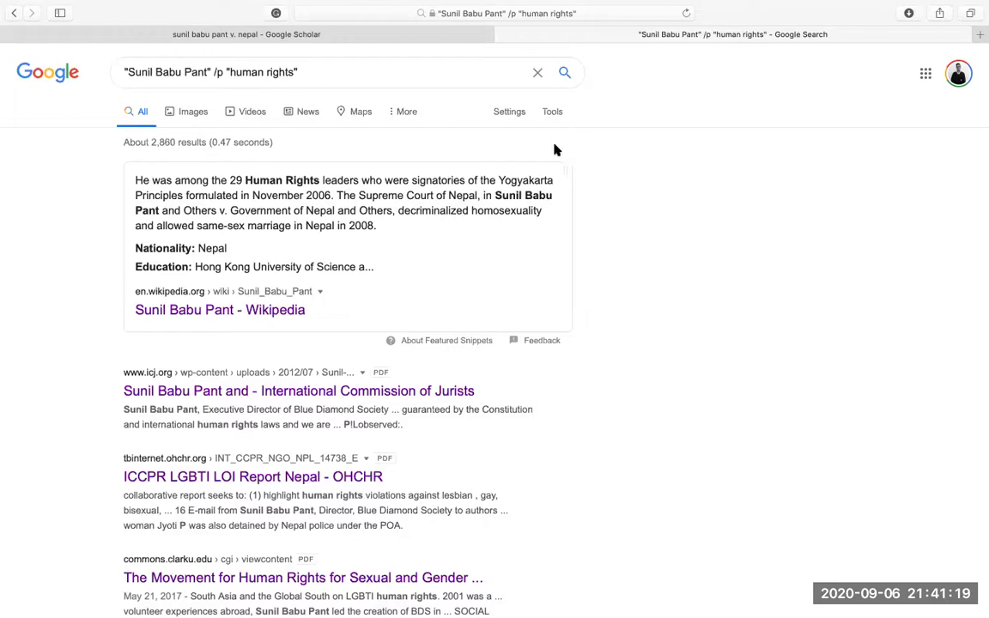
- In Google Scholar, search for the exact phrase "sunil babu pant" without 'v. nepal'
left_click(413, 35)
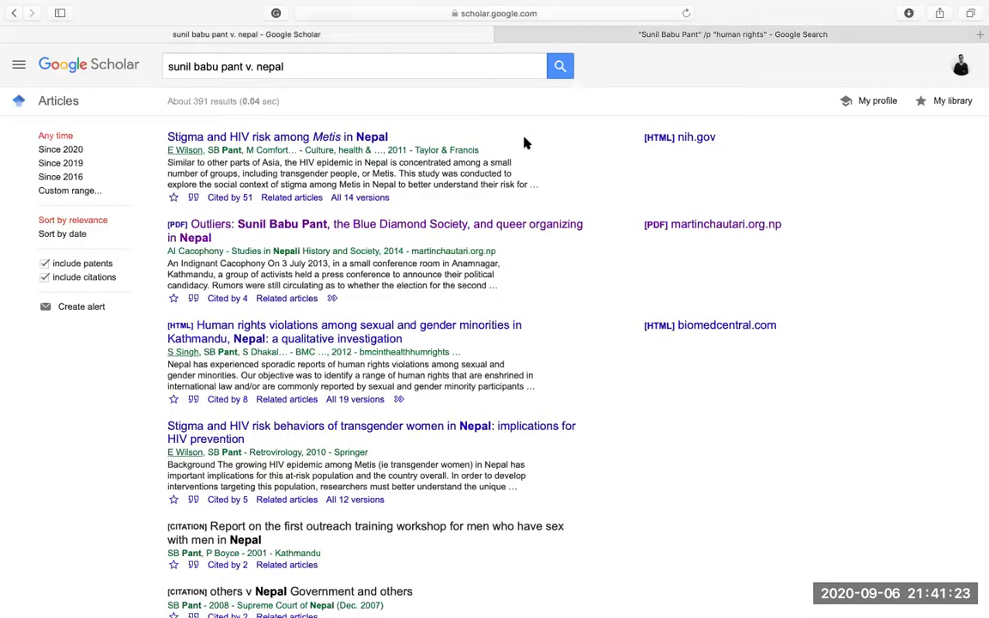
left_click(256, 67)
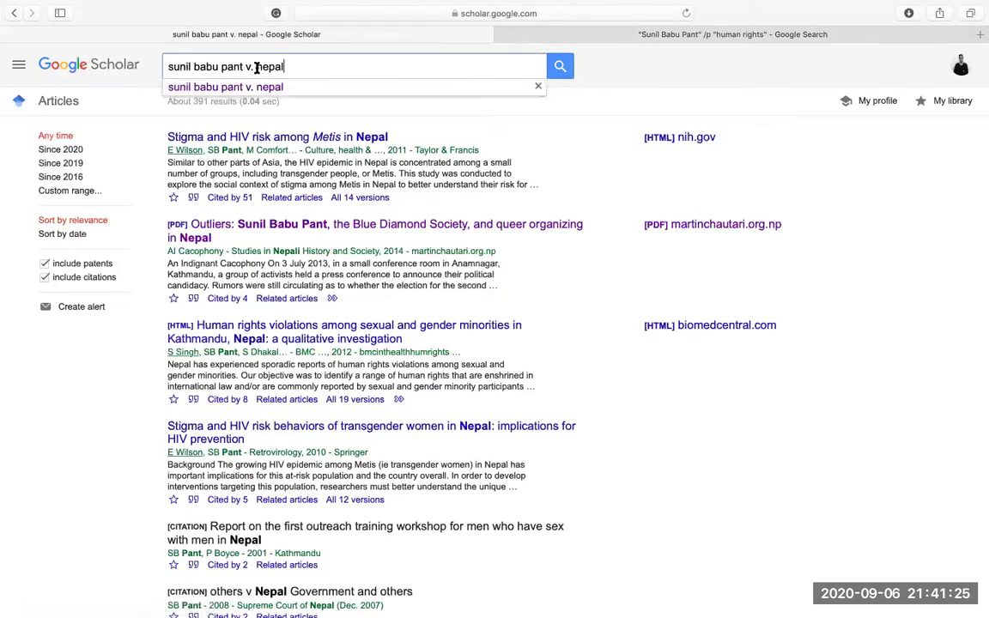
key("BackSpace")
key("BackSpace")
key("BackSpace")
type("\"")
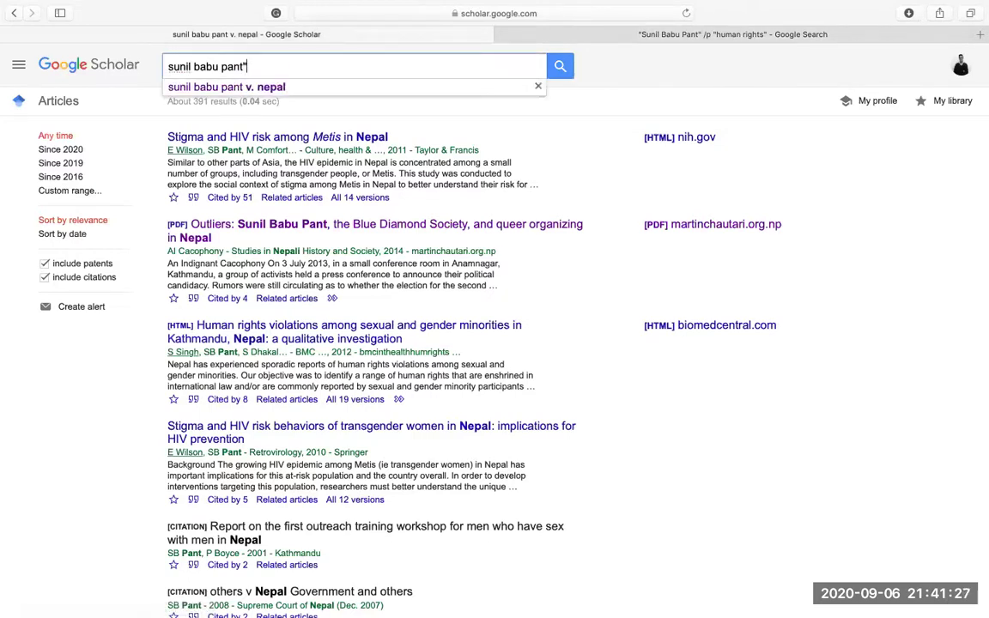
key("super+Left")
type("\"")
key("Return")
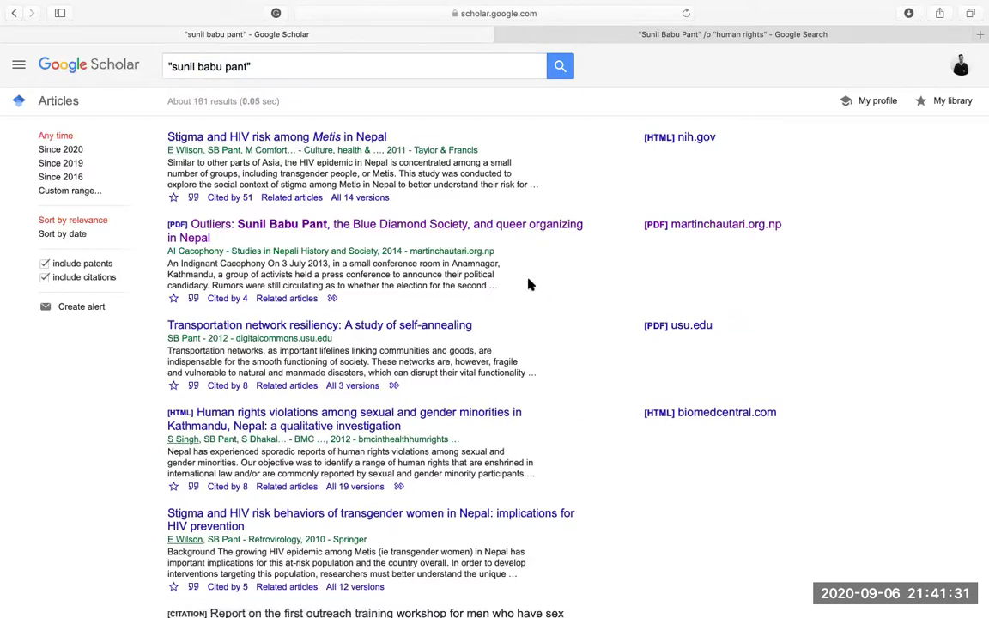
- Scroll through the roughly 161 Scholar results for the quoted name
scroll(530, 284, "down", 1)
scroll(529, 285, "down", 3)
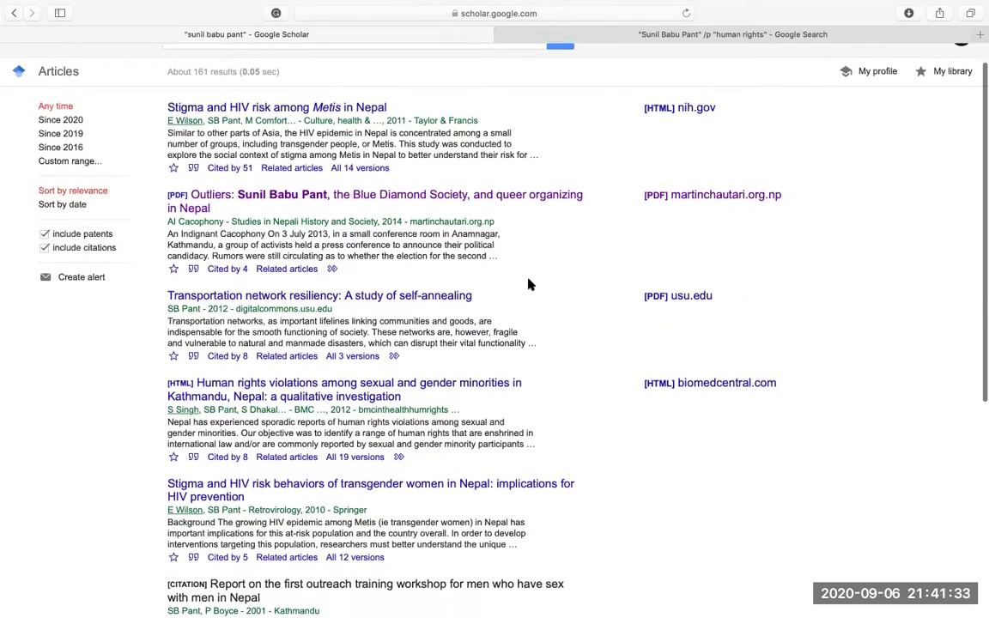
scroll(585, 282, "down", 2)
scroll(585, 282, "down", 2)
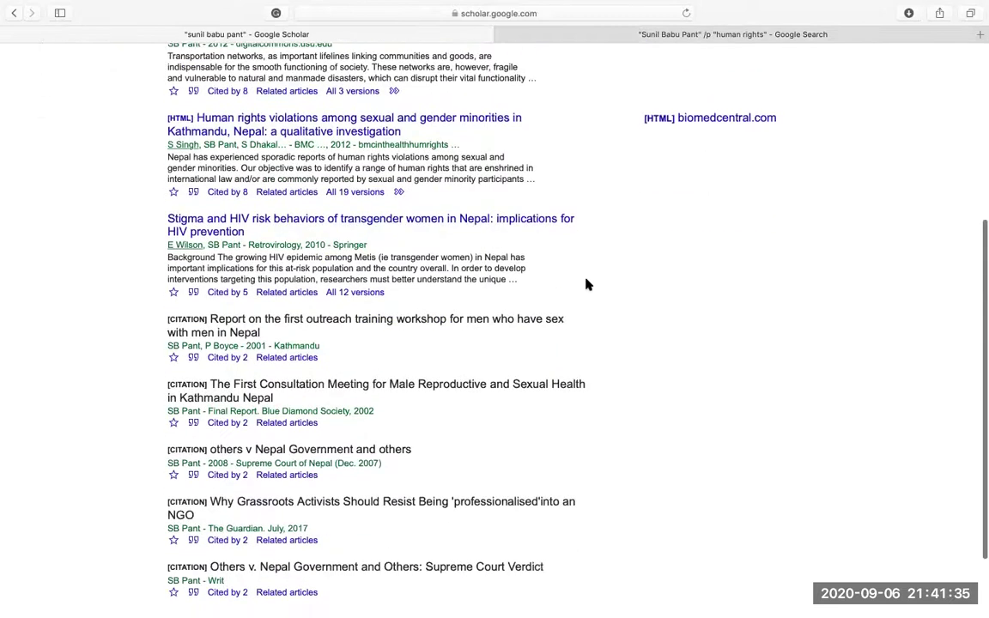
scroll(586, 283, "up", 1)
scroll(586, 283, "up", 2)
scroll(346, 342, "up", 1)
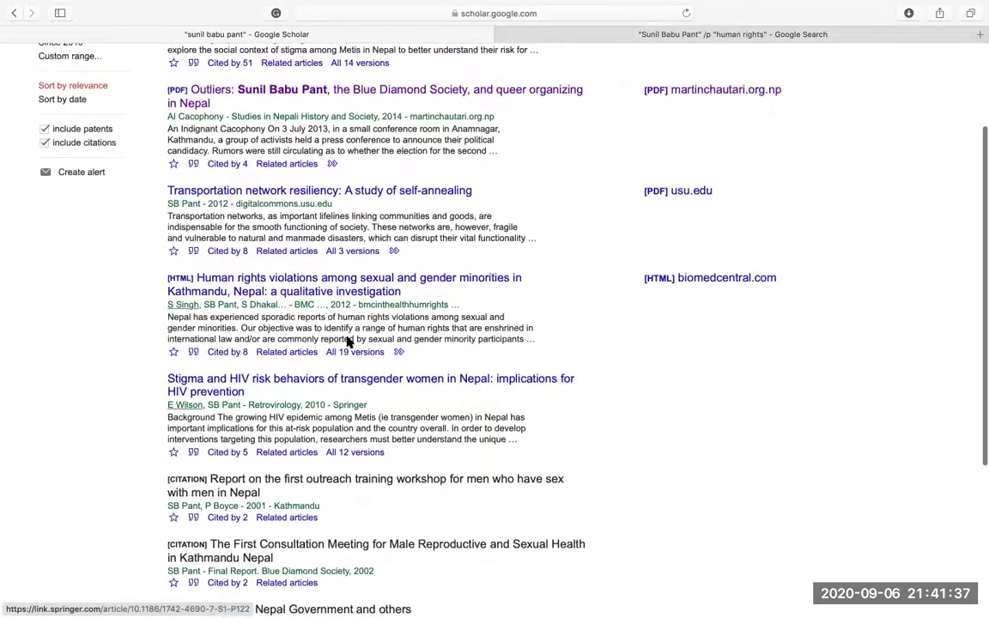
scroll(346, 342, "up", 3)
- Append /p law to the Scholar query and review the ~127 results
left_click(317, 65)
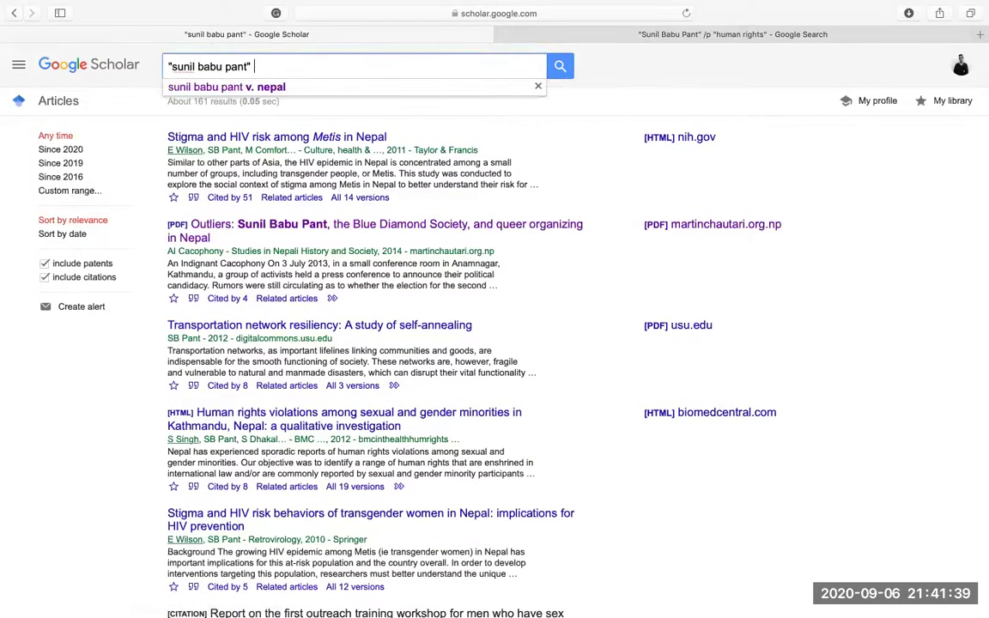
type("/p law")
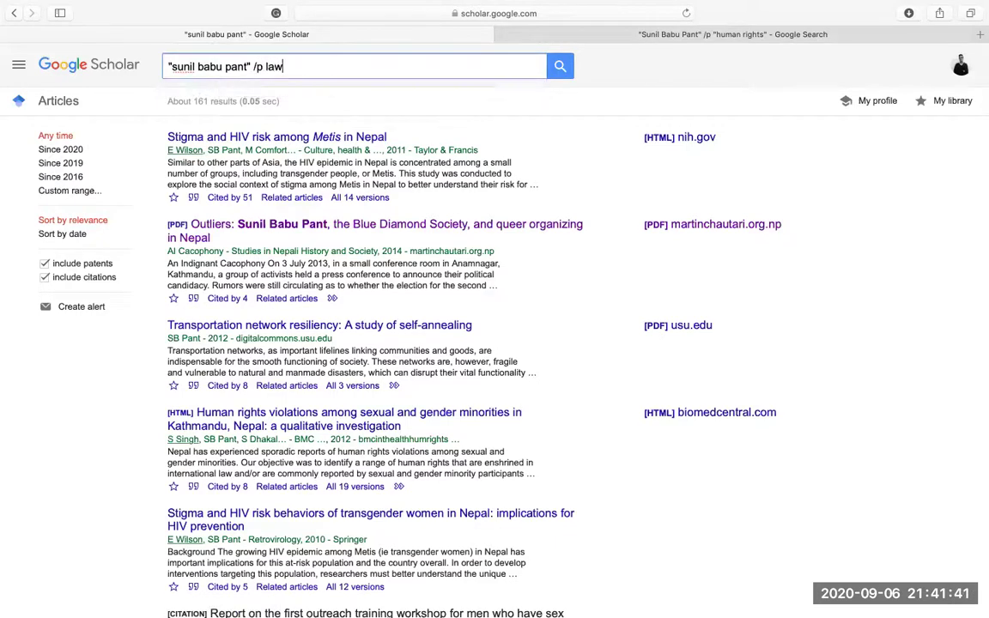
key("Return")
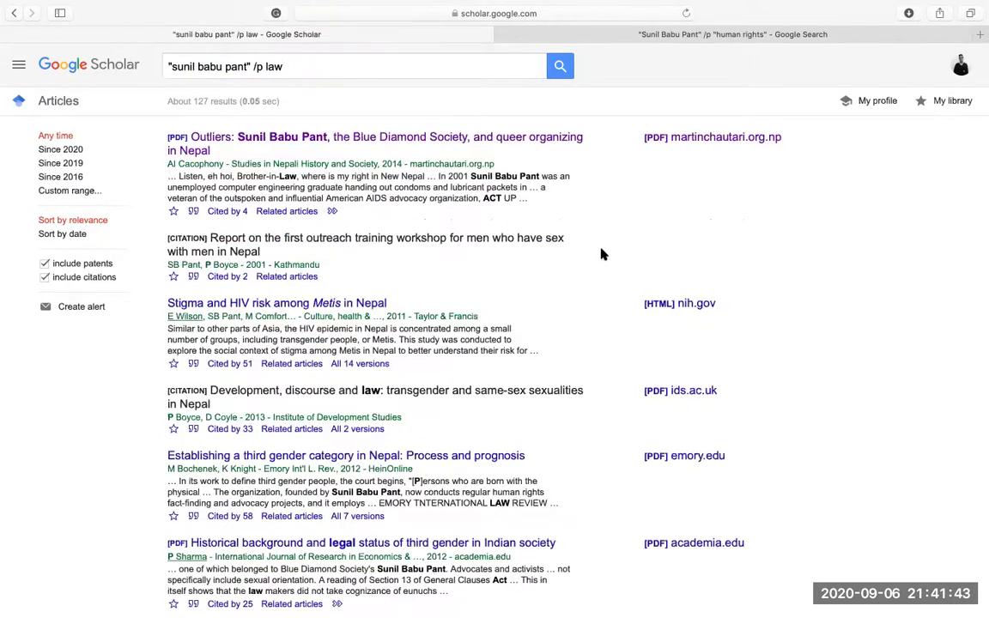
scroll(602, 254, "down", 5)
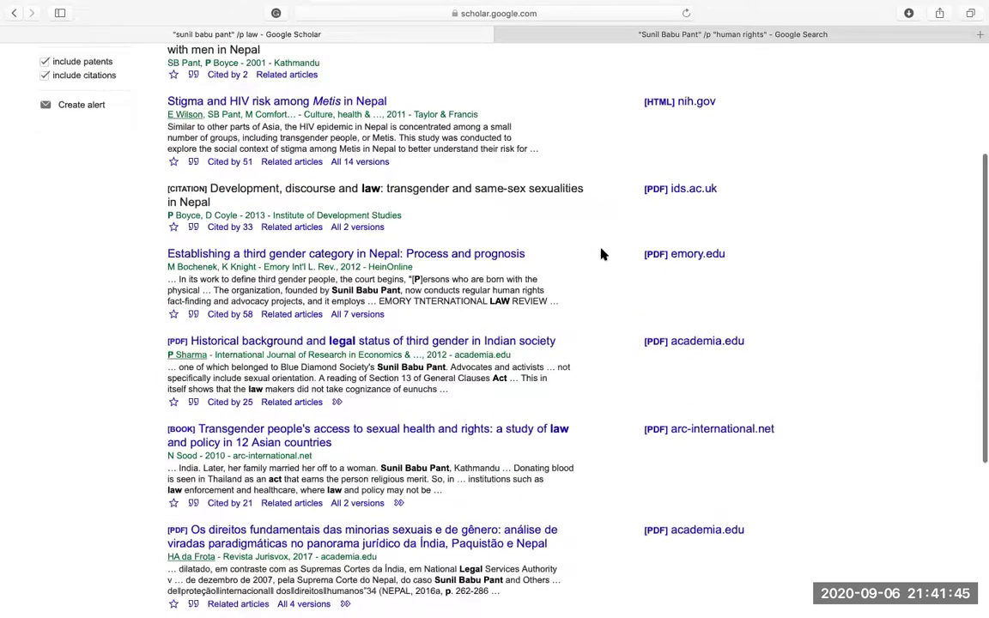
scroll(602, 254, "down", 2)
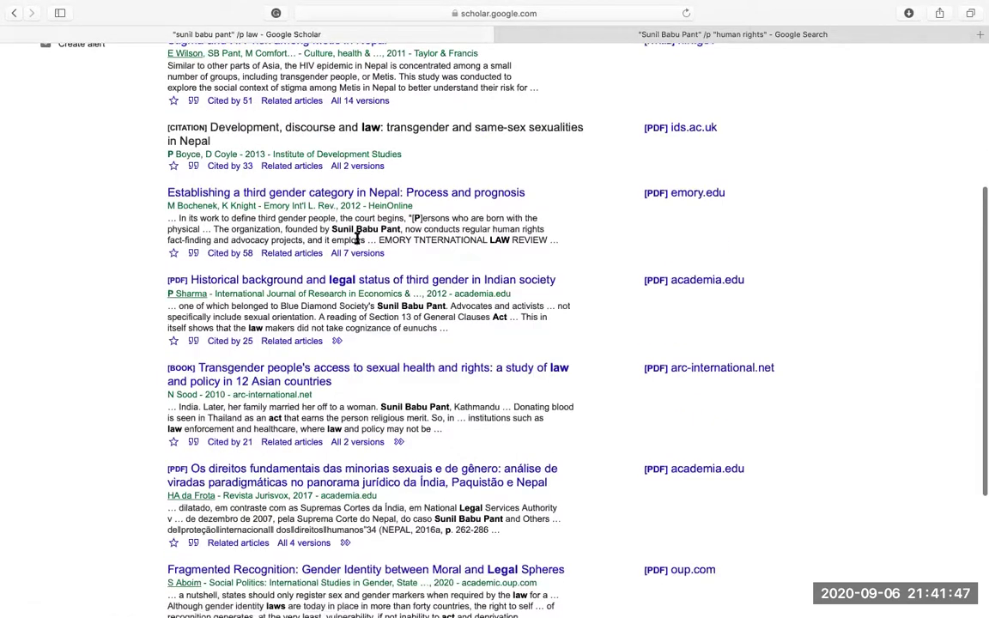
scroll(463, 234, "down", 3)
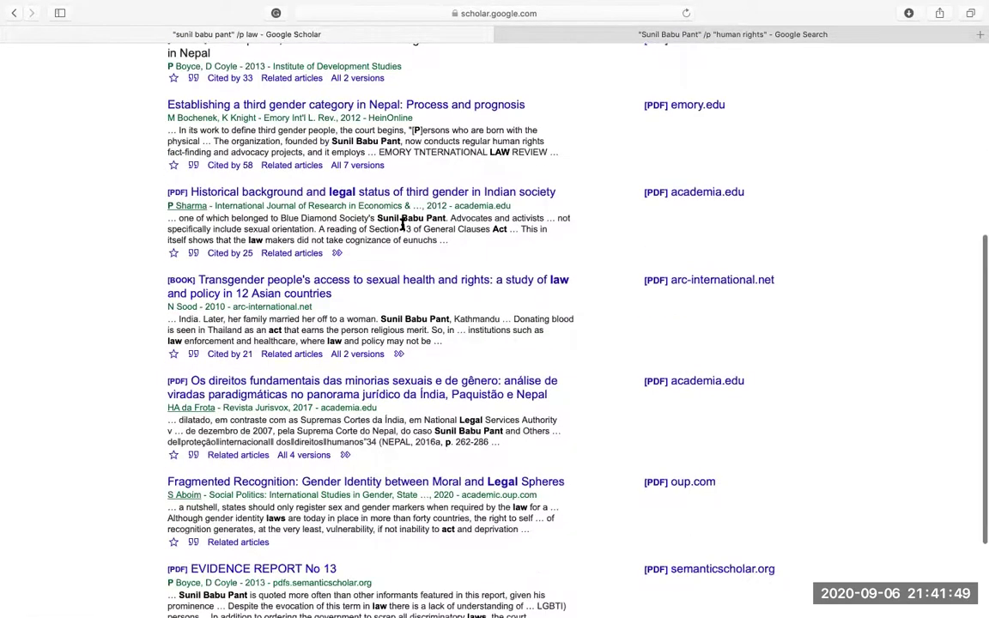
scroll(401, 229, "down", 4)
scroll(633, 223, "up", 10)
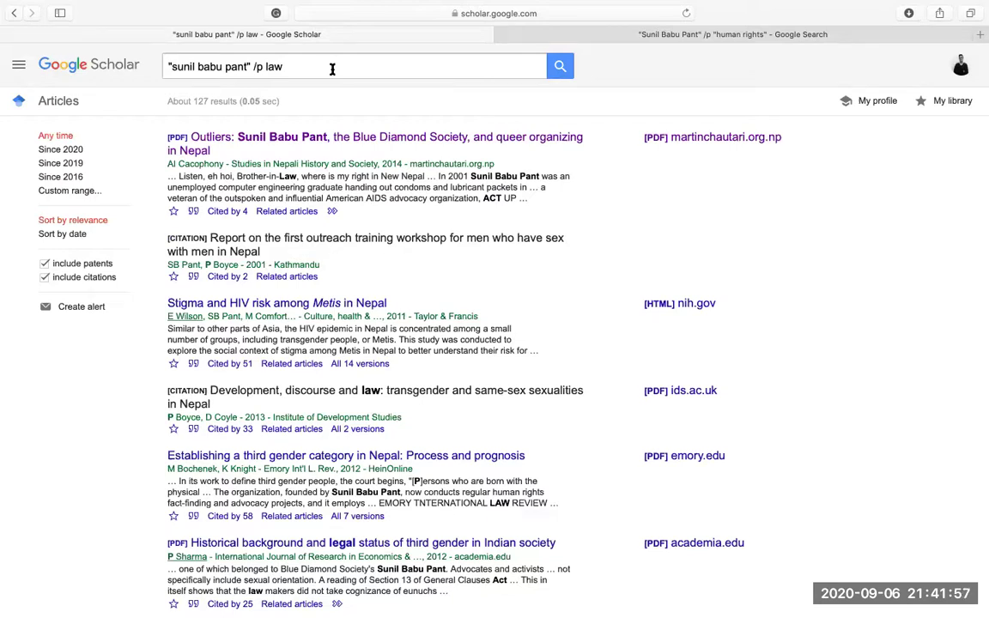
- Return to the Google human-rights results, show Tools, and highlight the year 2006 in a snippet
left_click(602, 35)
left_click(552, 112)
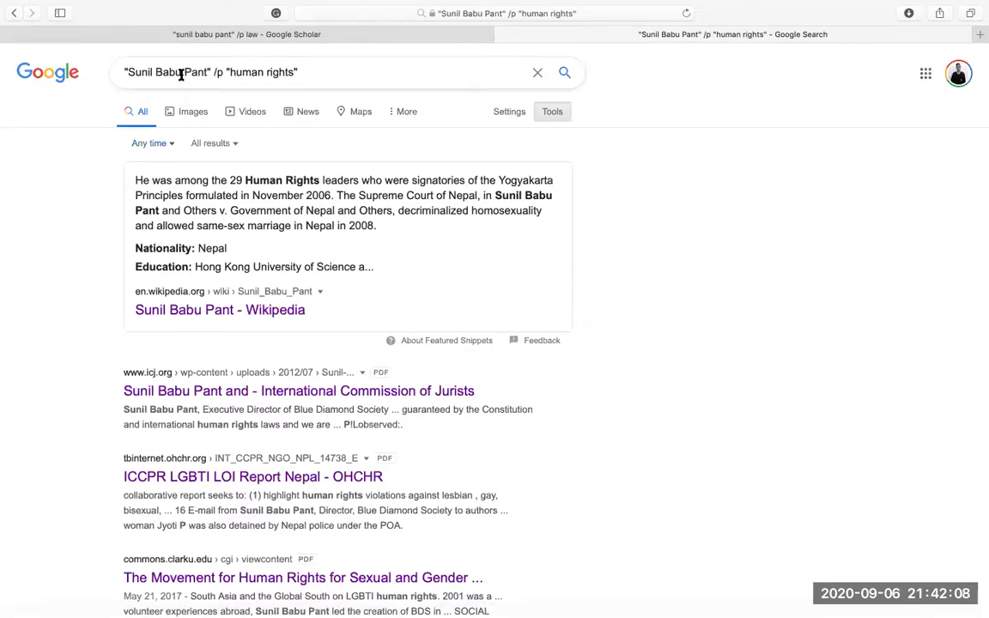
left_click_drag(305, 195, 330, 195)
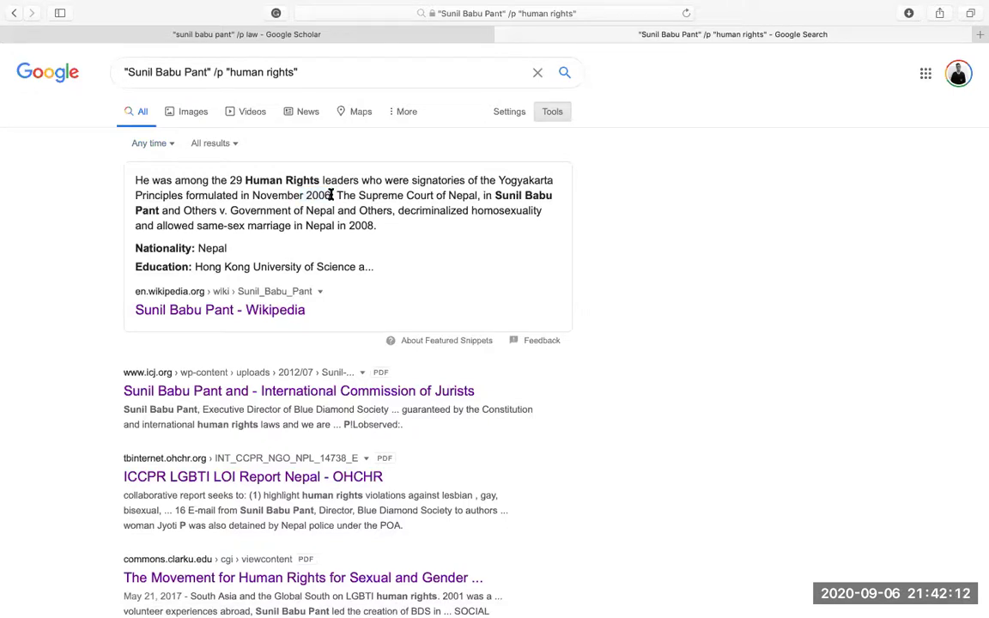
- Limit results to a custom date range from 2015 onward and scroll through them
left_click(150, 142)
left_click(160, 286)
type("2015")
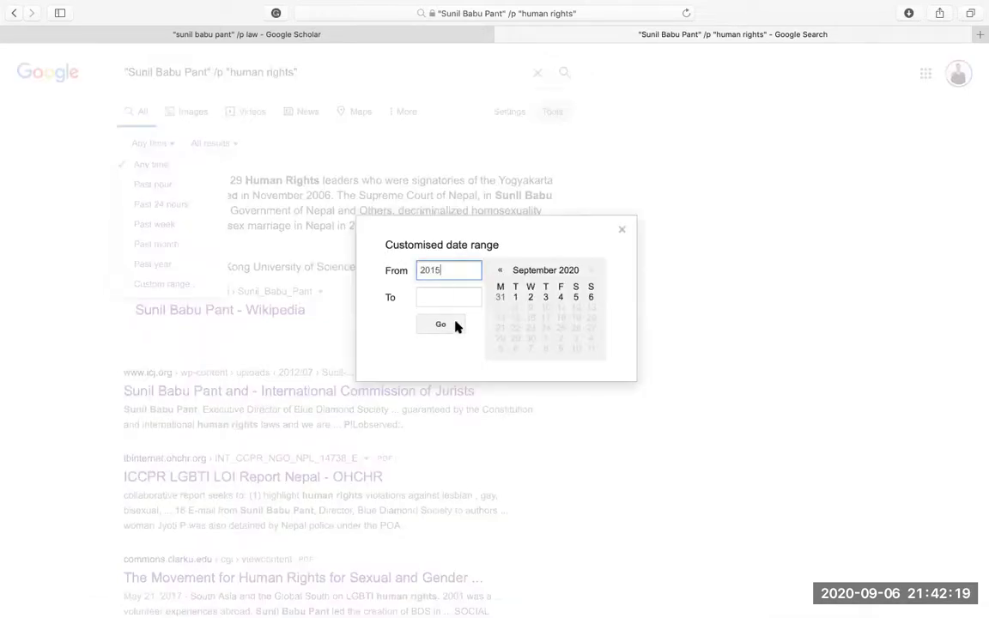
left_click(456, 326)
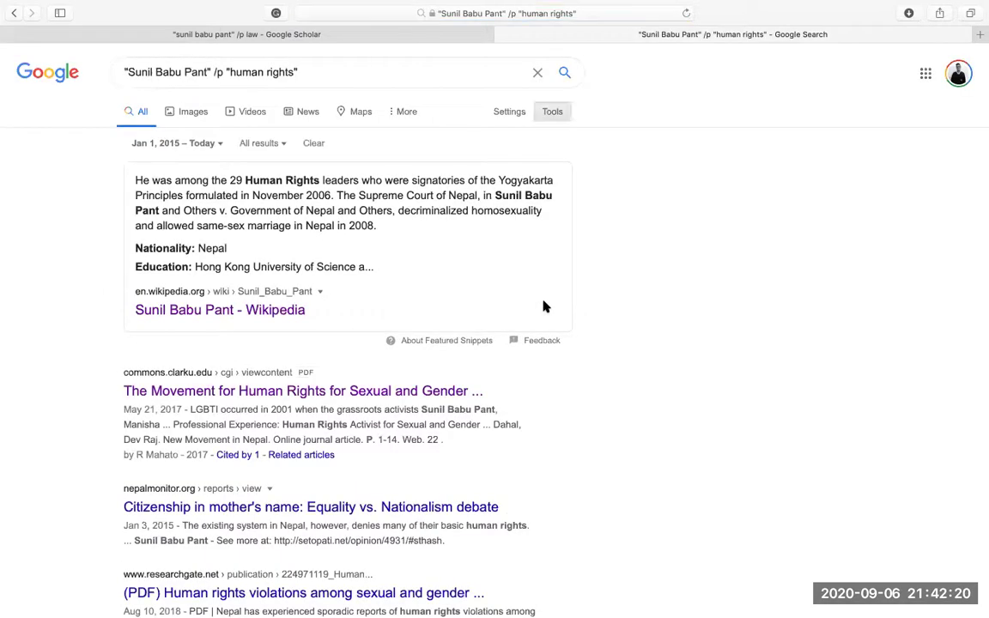
scroll(587, 307, "down", 5)
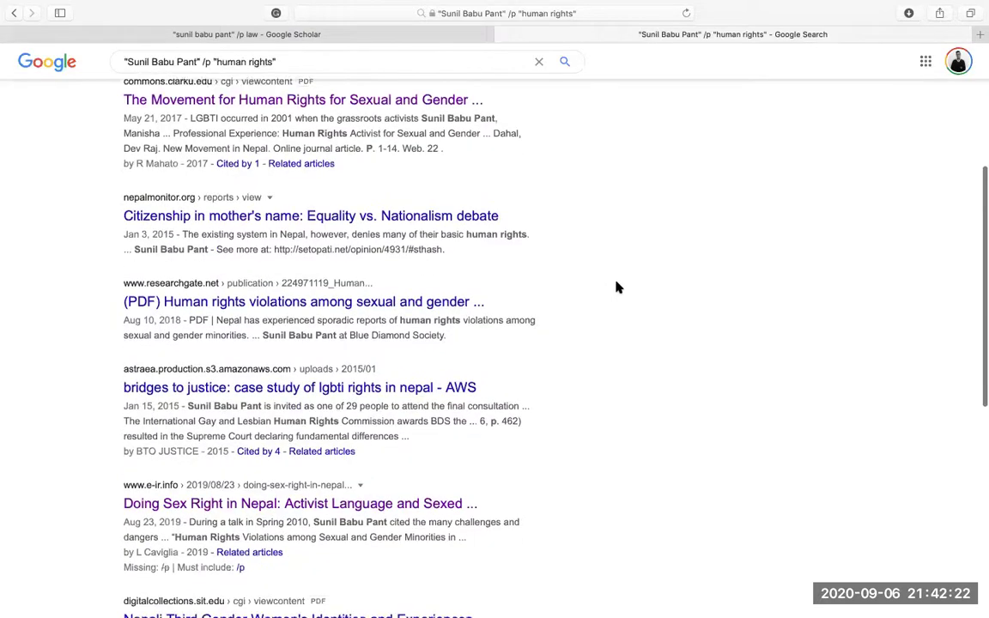
scroll(619, 286, "down", 3)
scroll(618, 287, "down", 3)
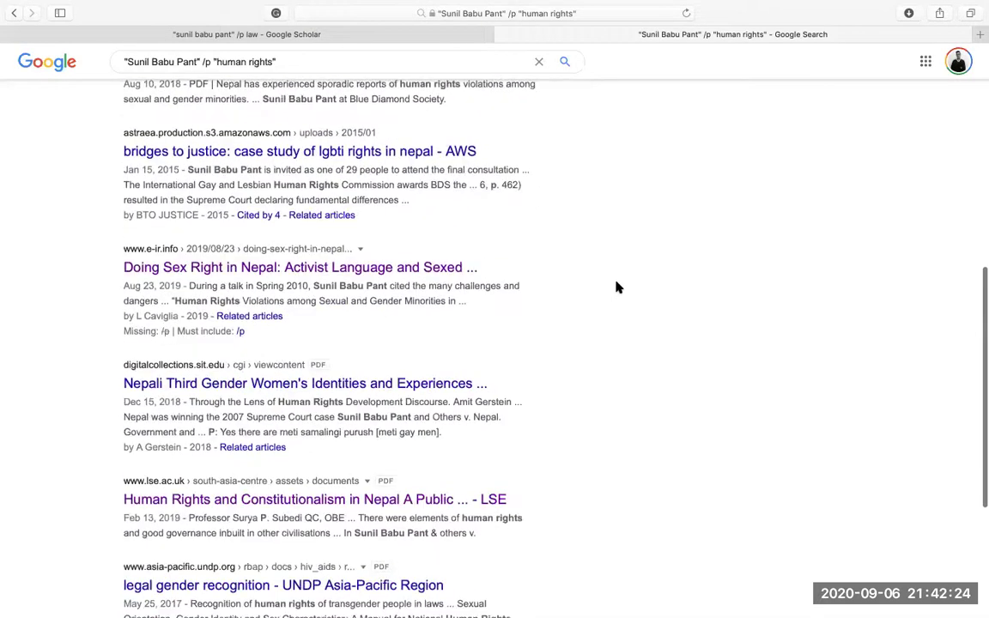
scroll(618, 287, "down", 2)
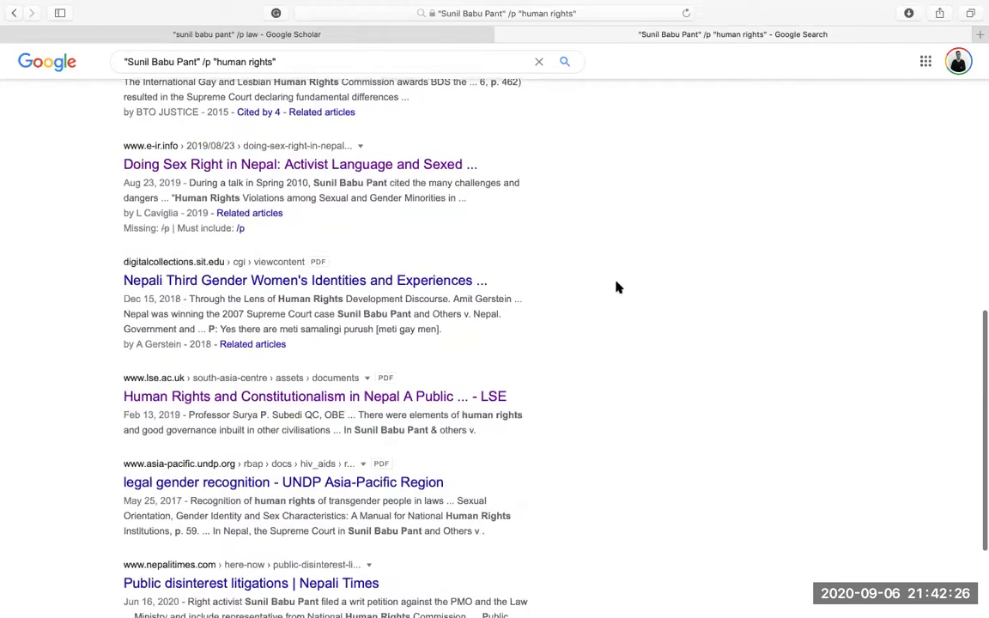
scroll(618, 287, "up", 4)
scroll(619, 287, "up", 5)
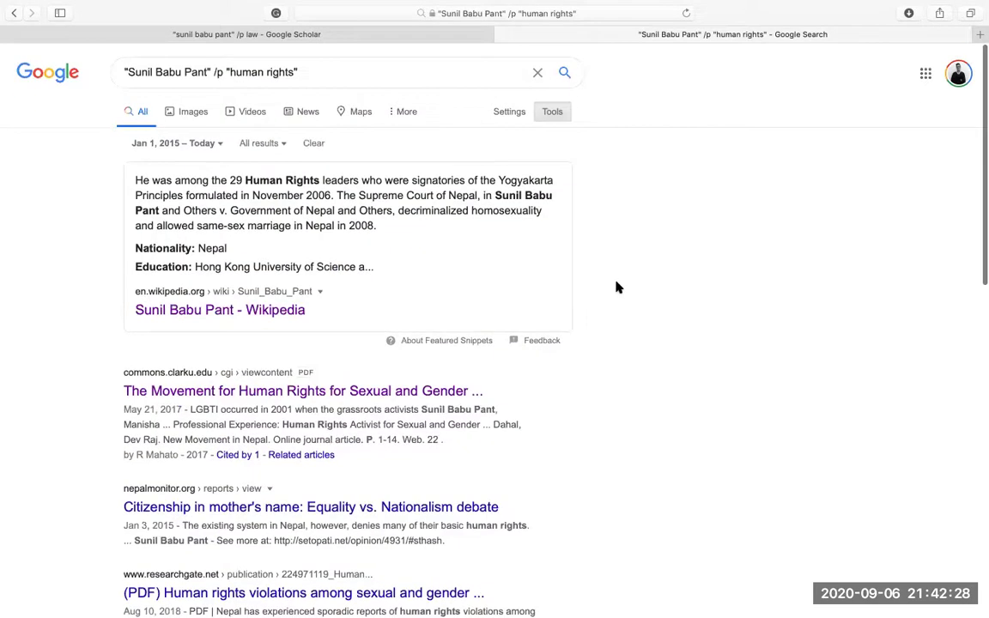
scroll(618, 287, "down", 1)
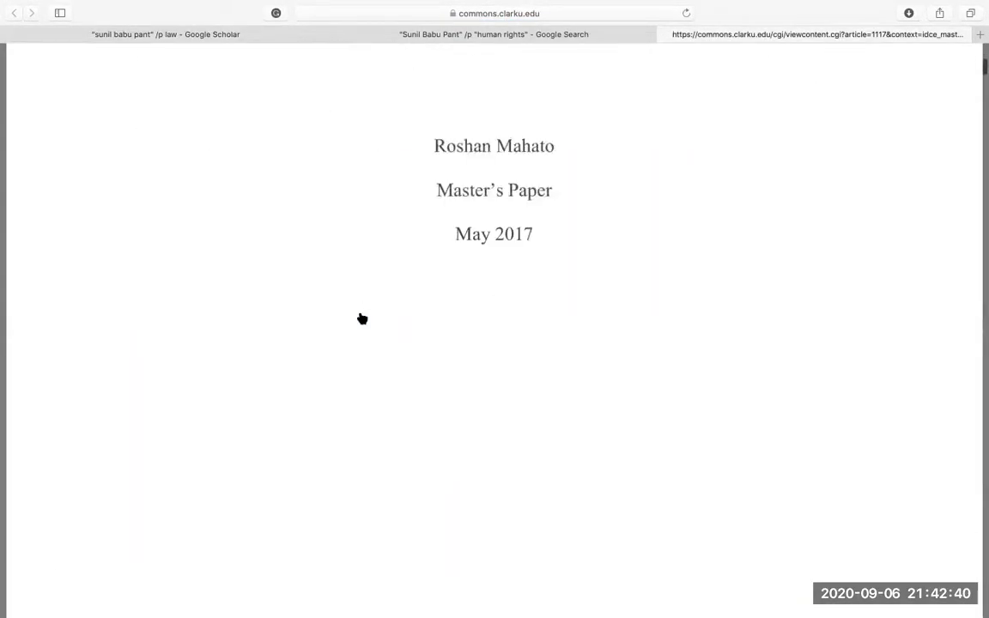
- Scroll the clarku.edu master's paper PDF down to its bibliography around page 39
scroll(362, 319, "down", 5)
scroll(361, 318, "down", 5)
scroll(362, 318, "down", 5)
scroll(361, 318, "down", 3)
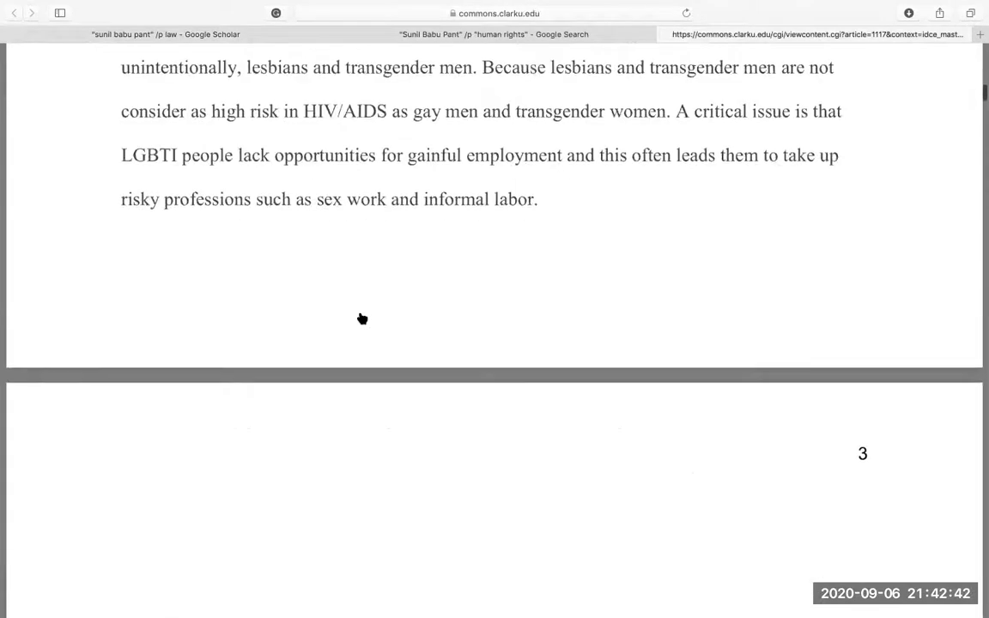
scroll(361, 319, "down", 4)
scroll(361, 318, "down", 5)
scroll(362, 318, "down", 5)
scroll(362, 318, "down", 10)
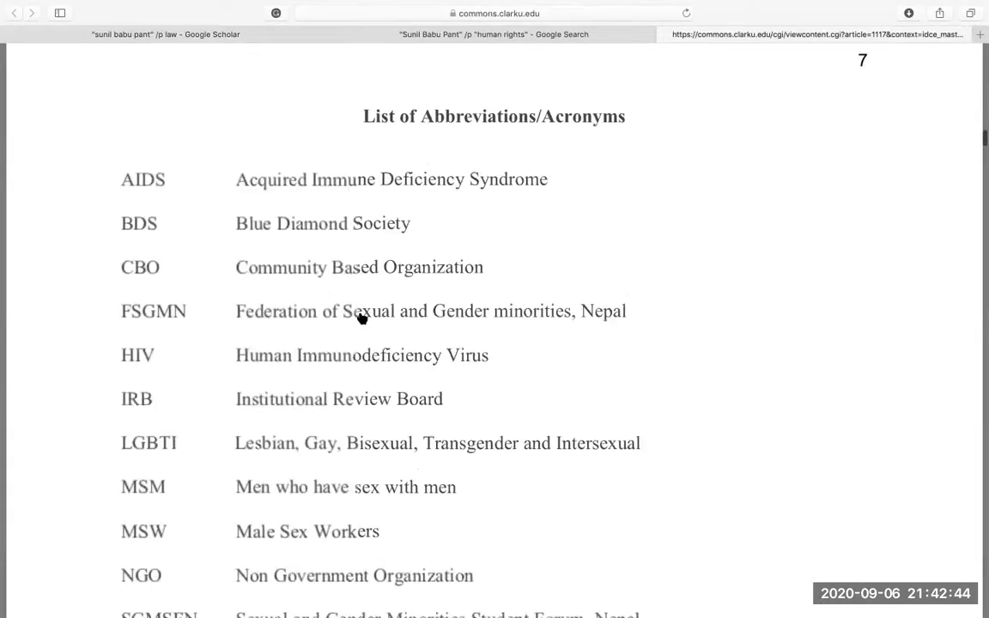
scroll(361, 318, "down", 10)
scroll(362, 318, "down", 10)
scroll(362, 319, "down", 5)
scroll(362, 318, "down", 10)
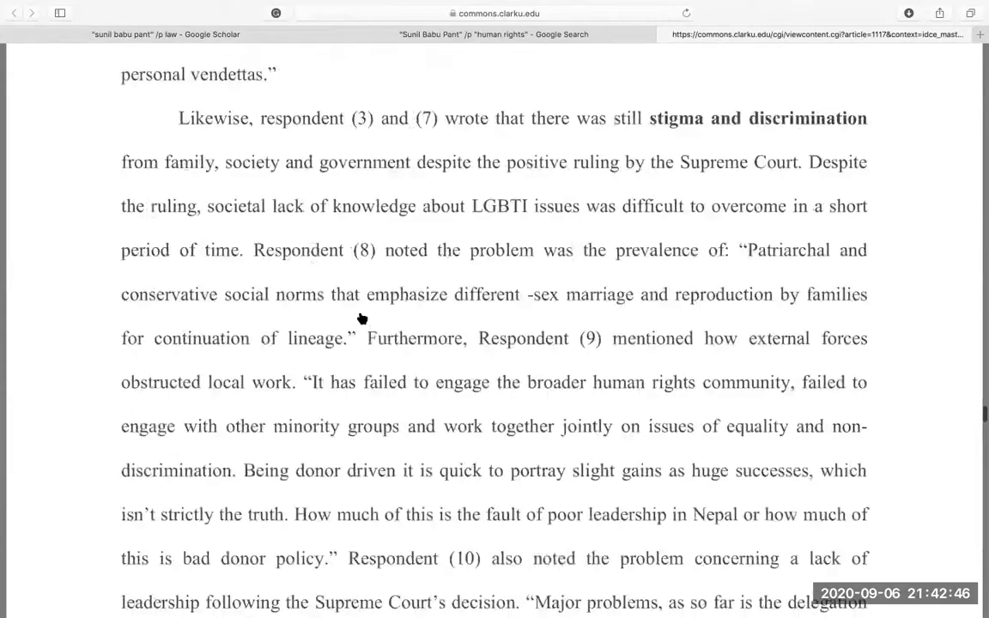
scroll(361, 319, "down", 10)
scroll(361, 318, "down", 10)
scroll(359, 323, "down", 10)
scroll(357, 326, "down", 5)
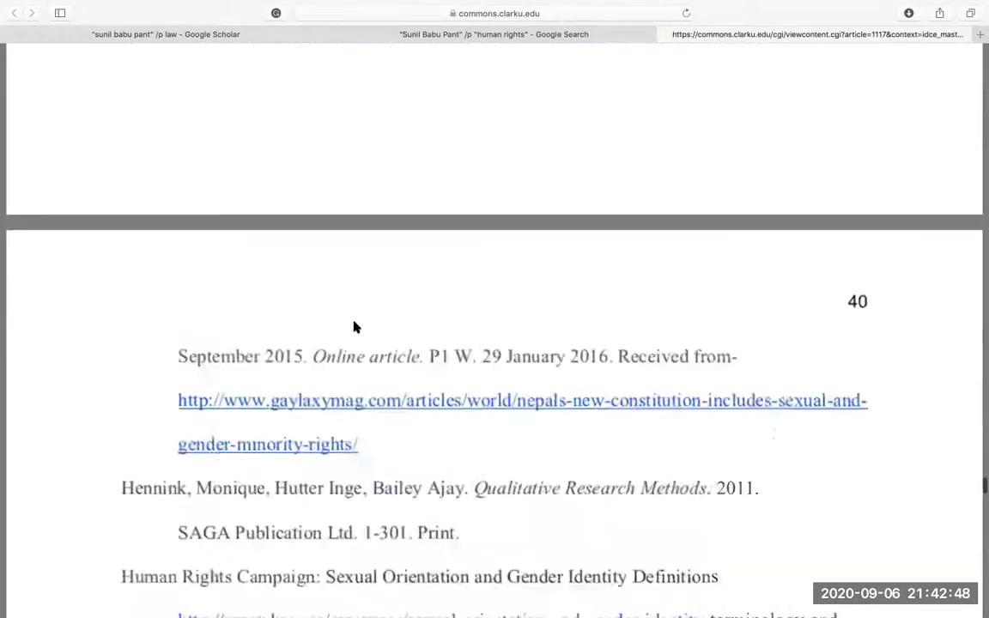
scroll(356, 326, "up", 5)
scroll(356, 326, "up", 5)
scroll(356, 327, "down", 5)
scroll(355, 327, "up", 3)
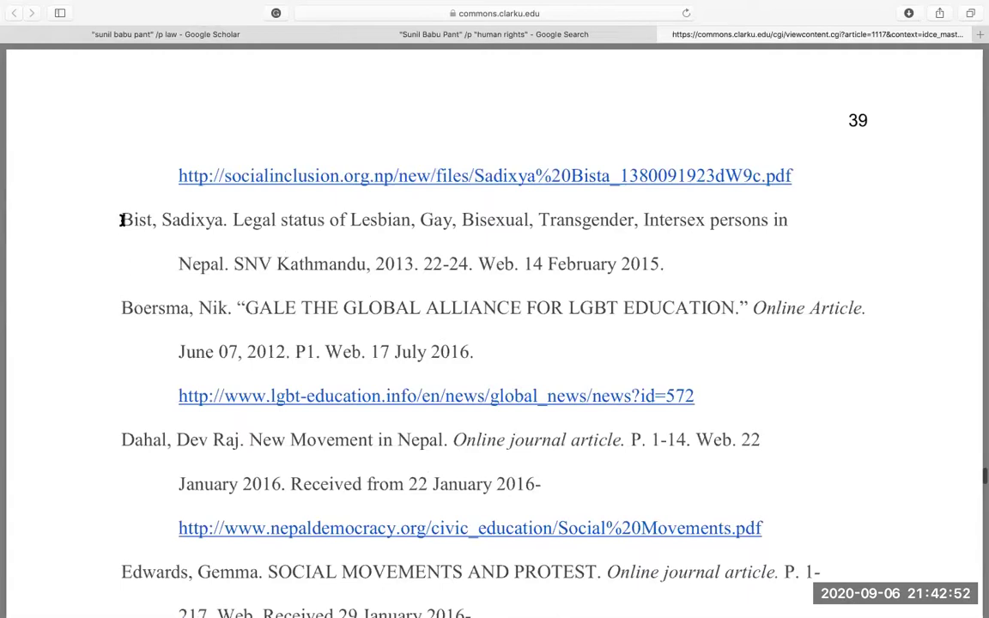
- Highlight Sadixya Bist's 2013 citation on LGBTI legal status in Nepal, then deselect it
left_click_drag(121, 220, 655, 275)
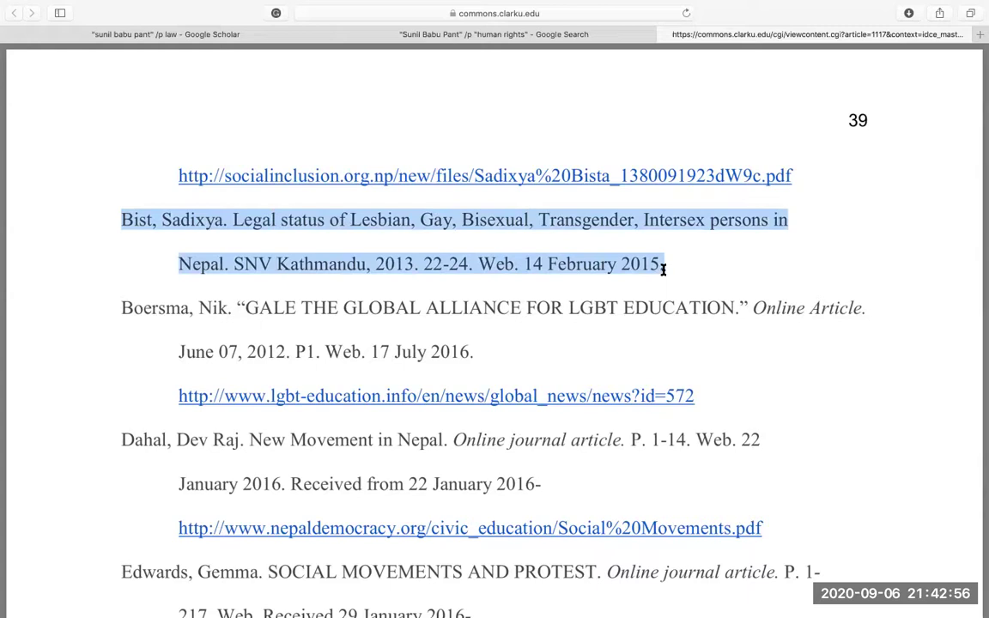
left_click(659, 13)
key("Escape")
scroll(749, 108, "up", 2)
scroll(750, 107, "up", 3)
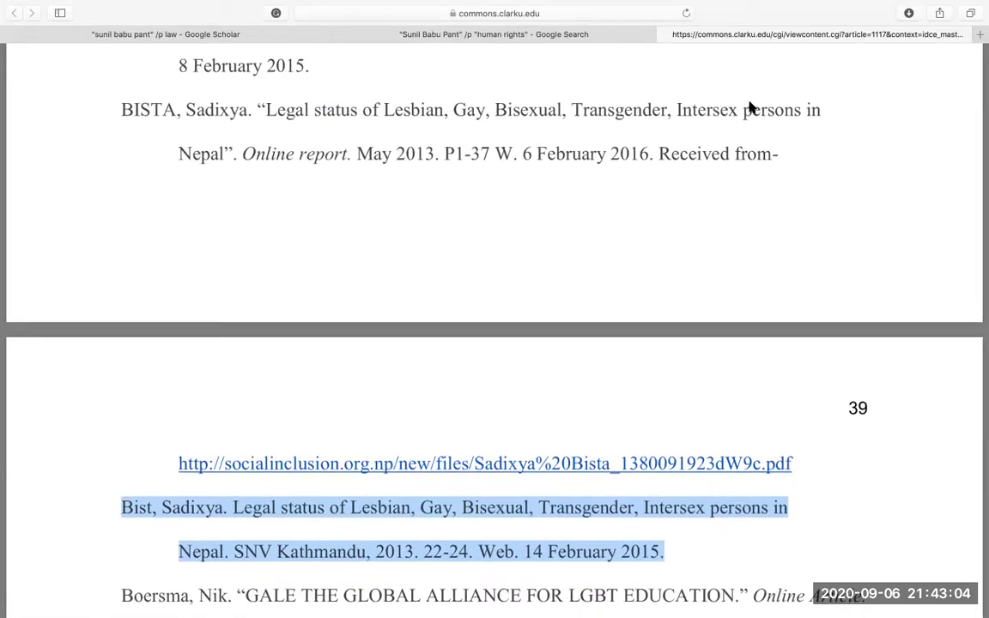
left_click(725, 159)
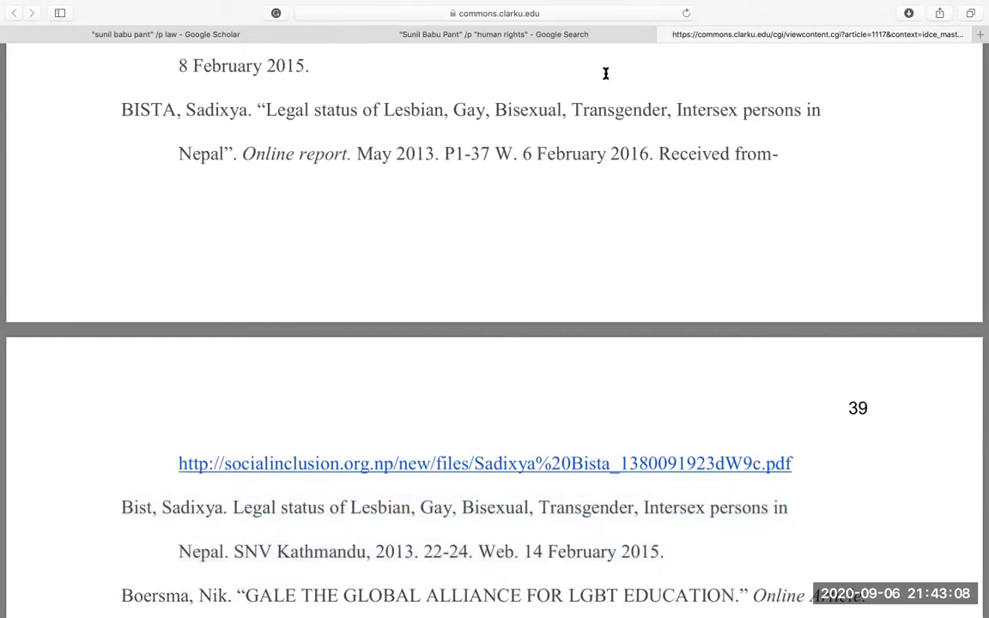